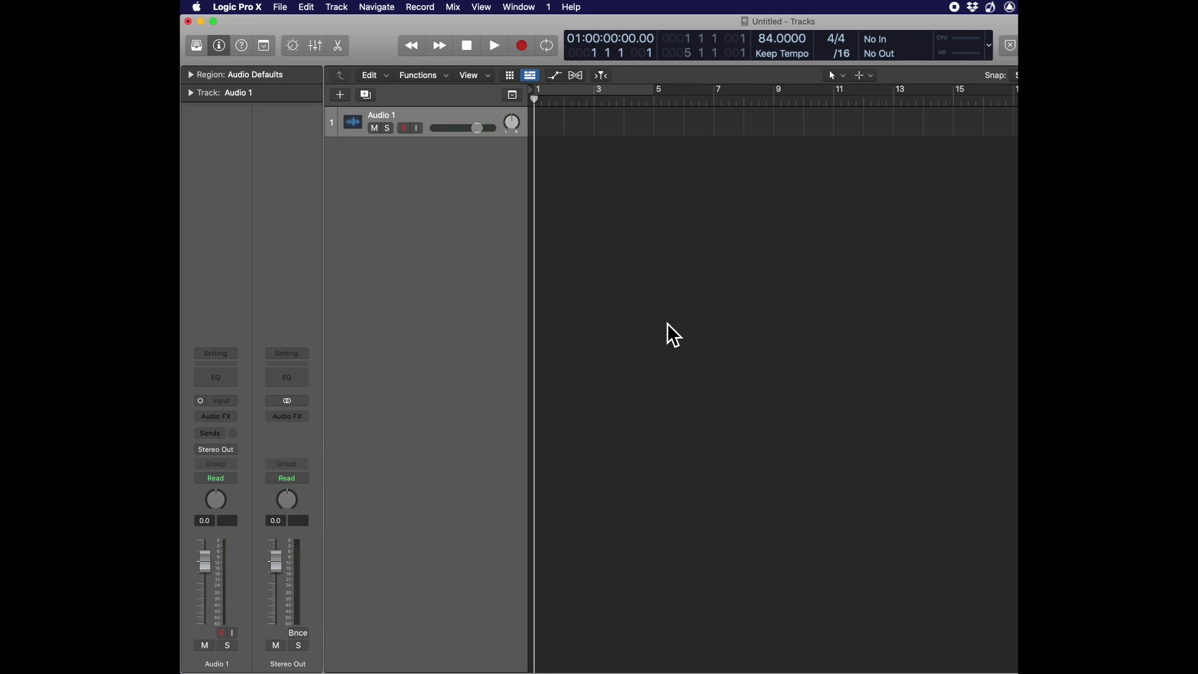
Enable Surround in the Advanced preferences and show the Audio preferences' Devices page
left_click(255, 8)
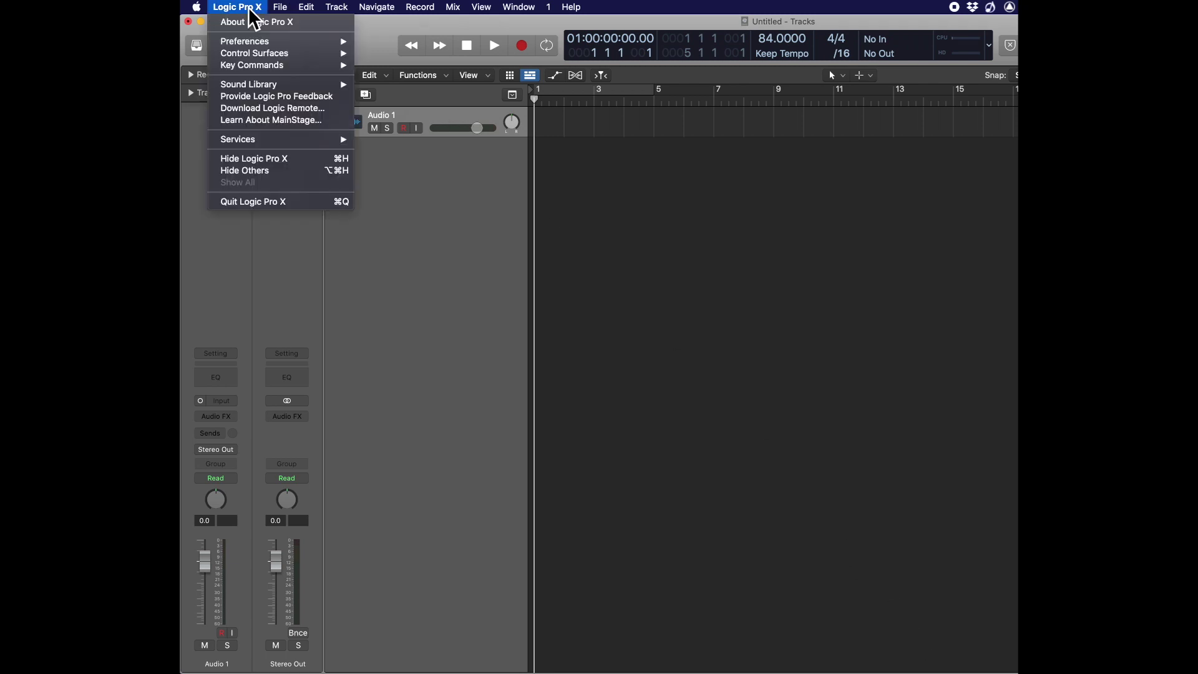
mouse_move(232, 41)
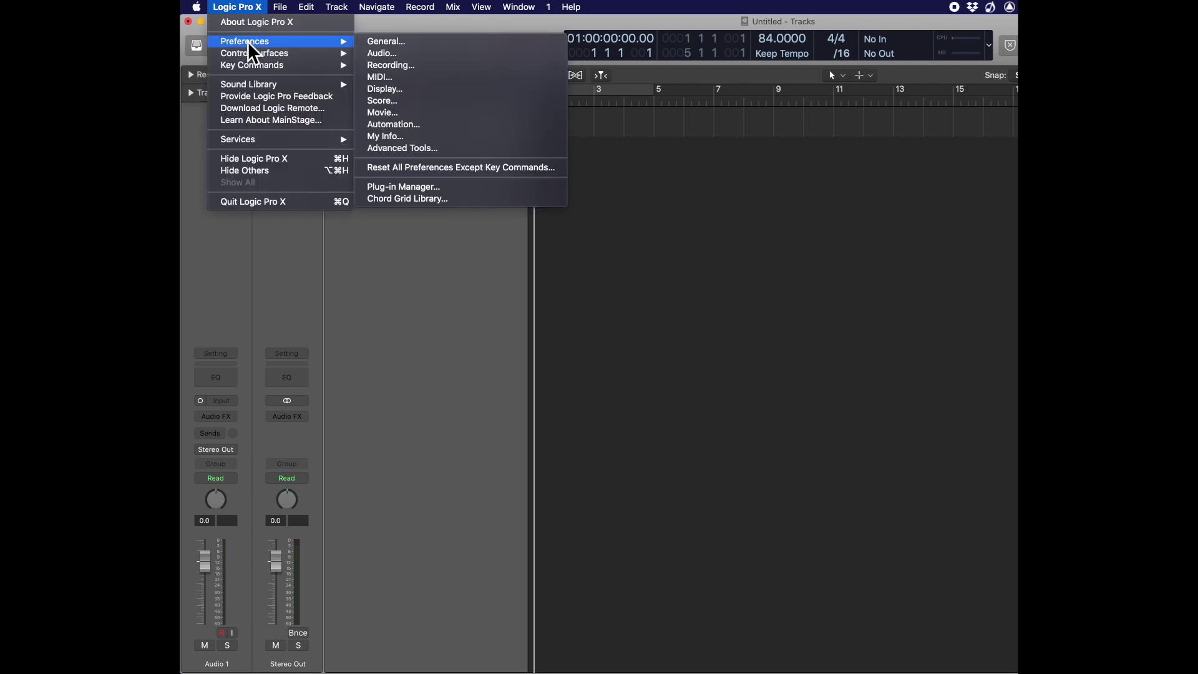
left_click(383, 150)
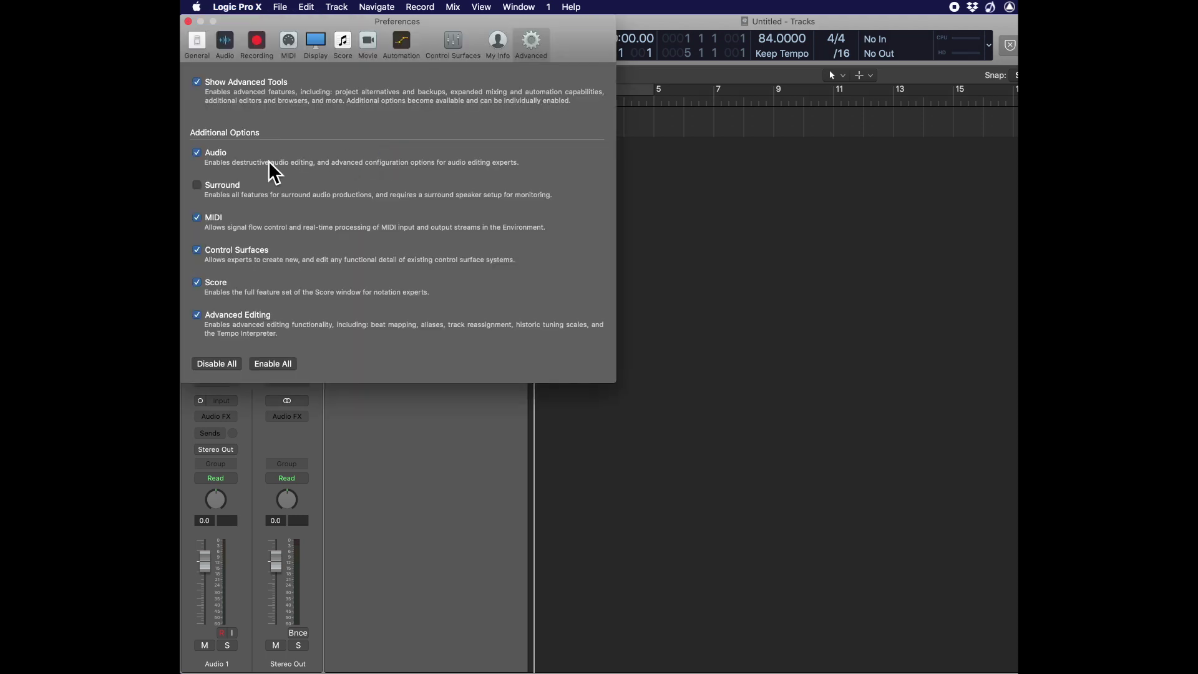
left_click(199, 187)
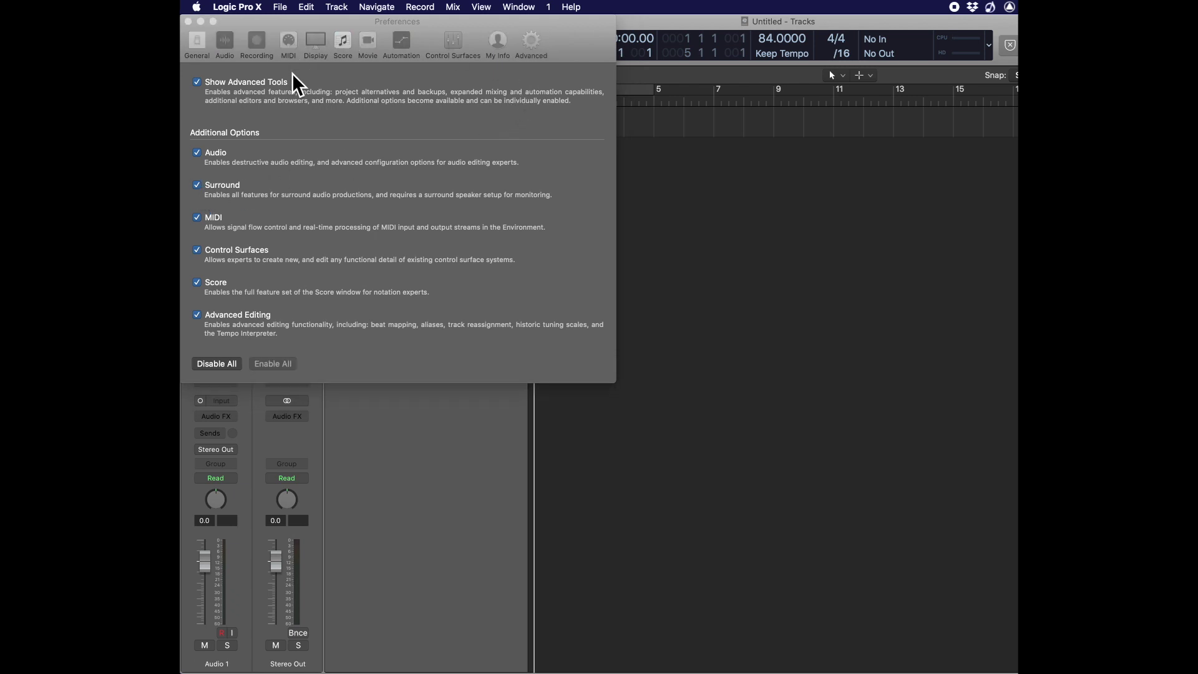
left_click(225, 49)
left_click(225, 49)
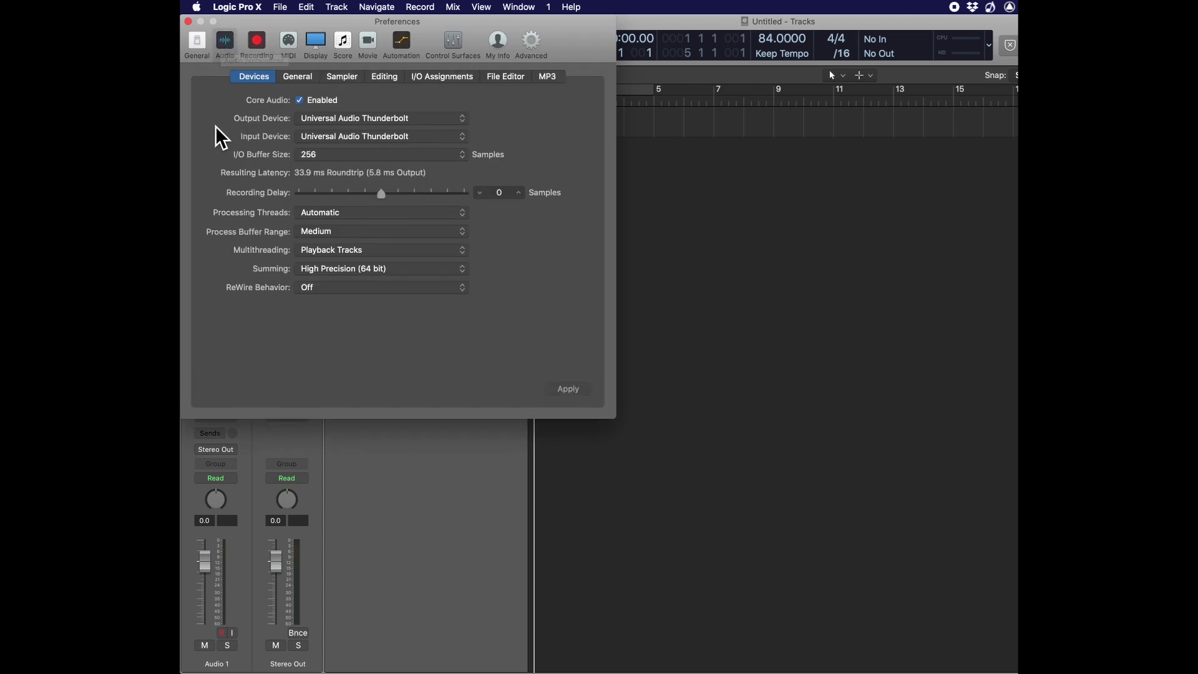
Show surround outputs as Quadro and apply WG-4 routing: Left 1, Right 2, Ls 3, Rs 4
left_click(451, 81)
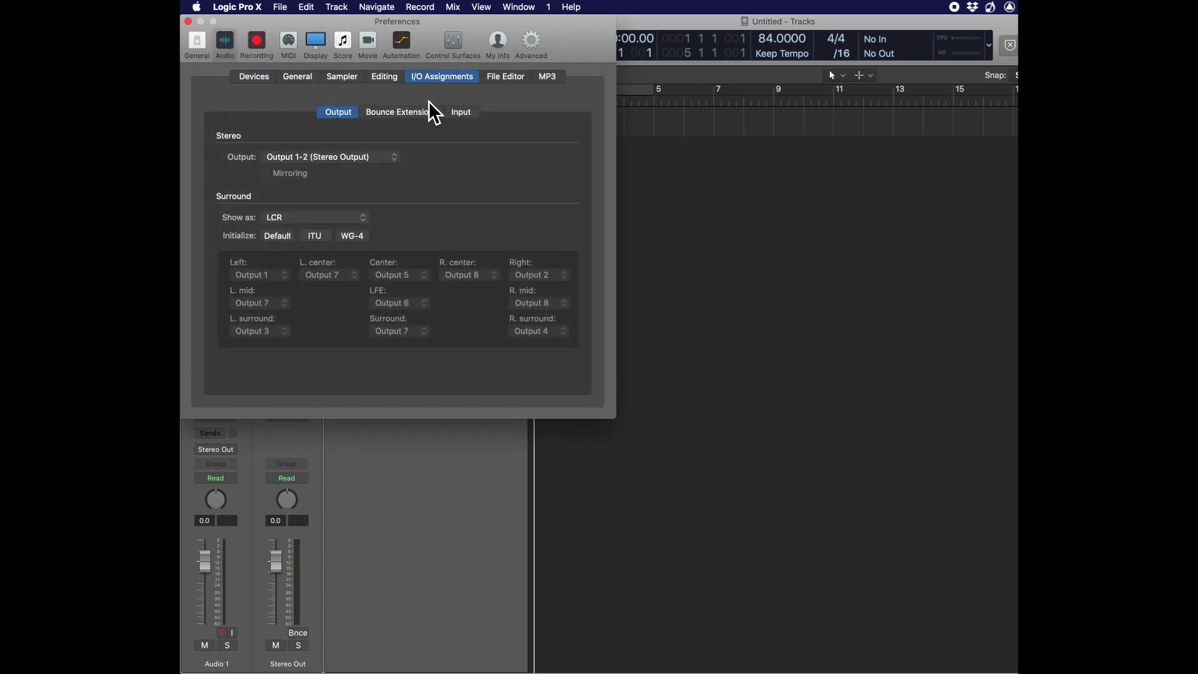
left_click(294, 219)
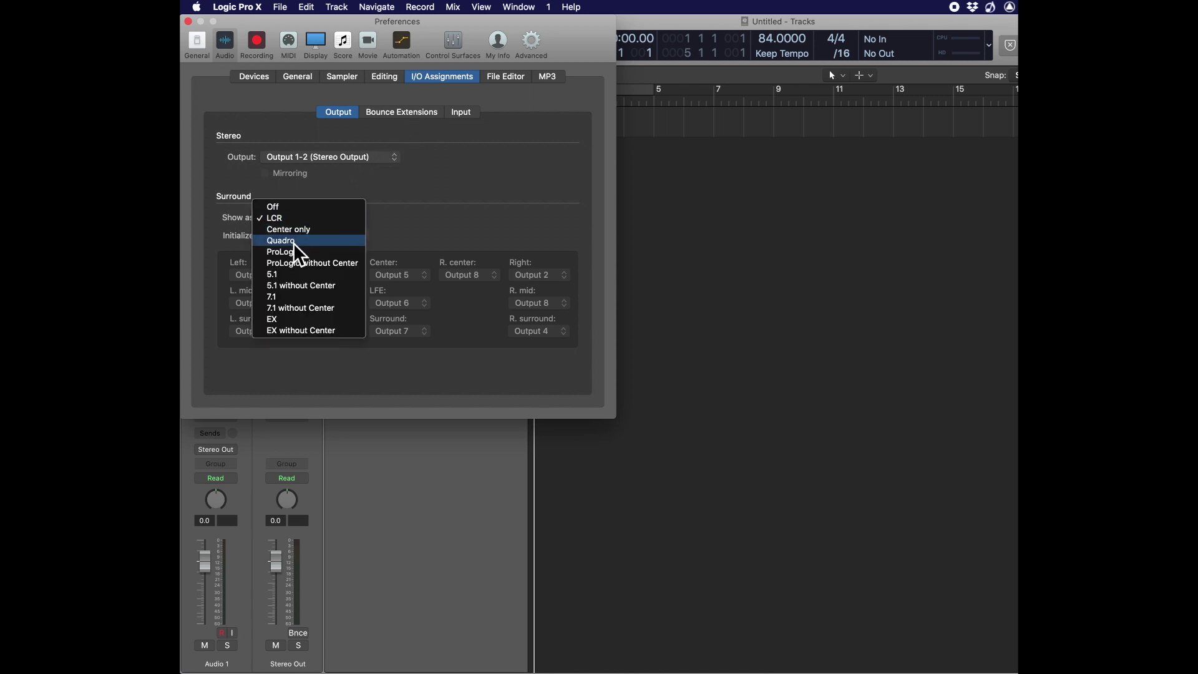
left_click(294, 243)
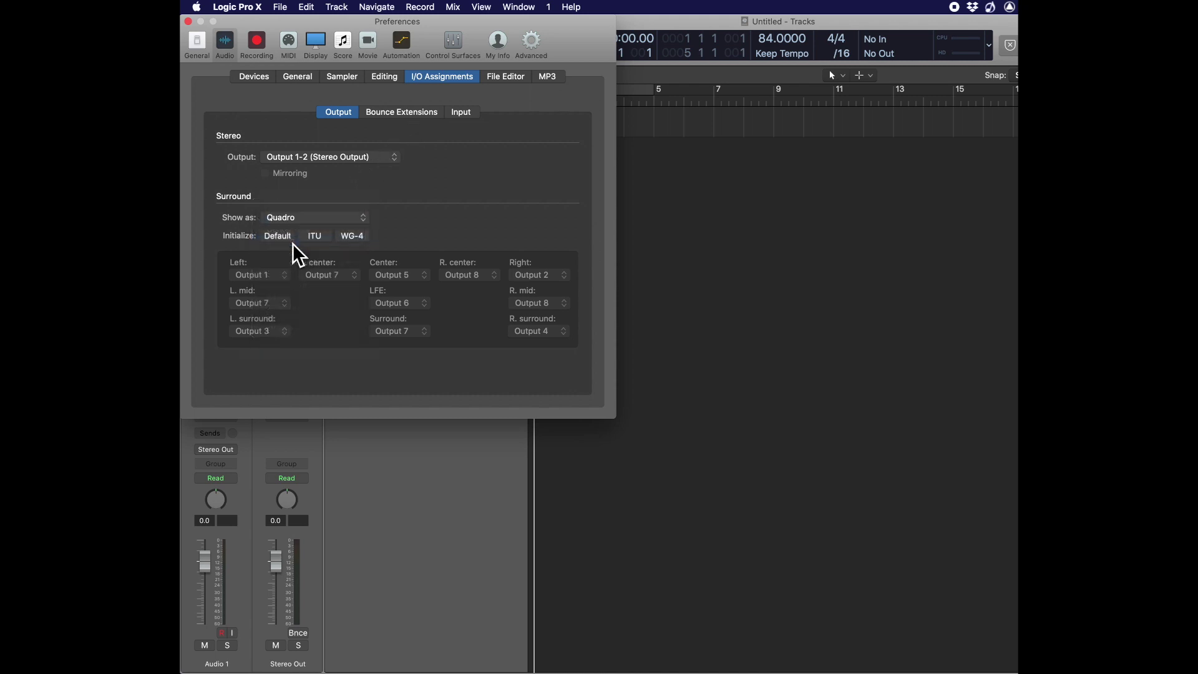
left_click(354, 241)
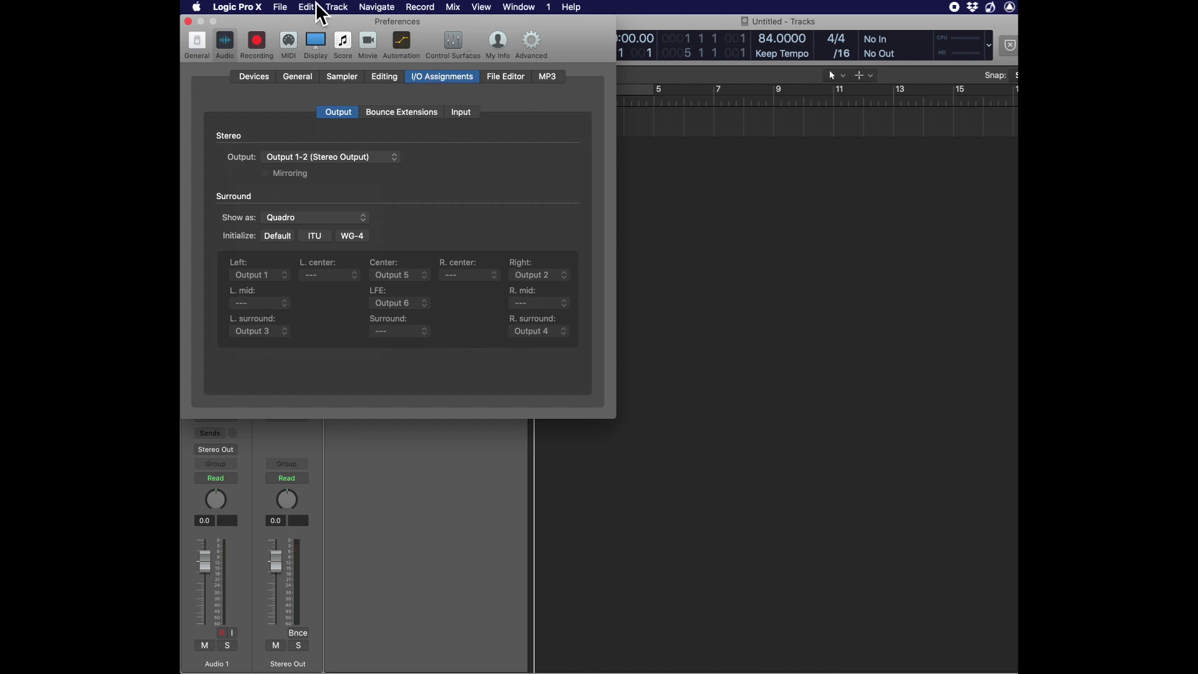
Change the project's Audio surround format from 5.1 (ITU 775) to Quadraphonic and close Project Settings
left_click(281, 7)
mouse_move(318, 191)
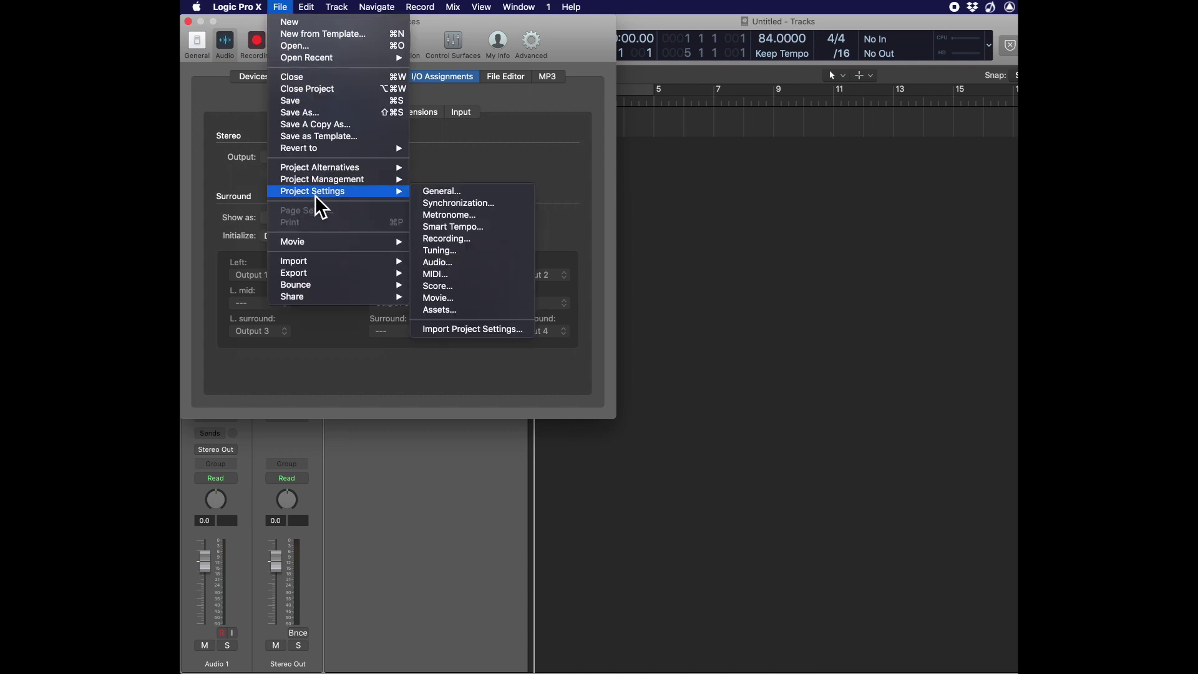
left_click(436, 262)
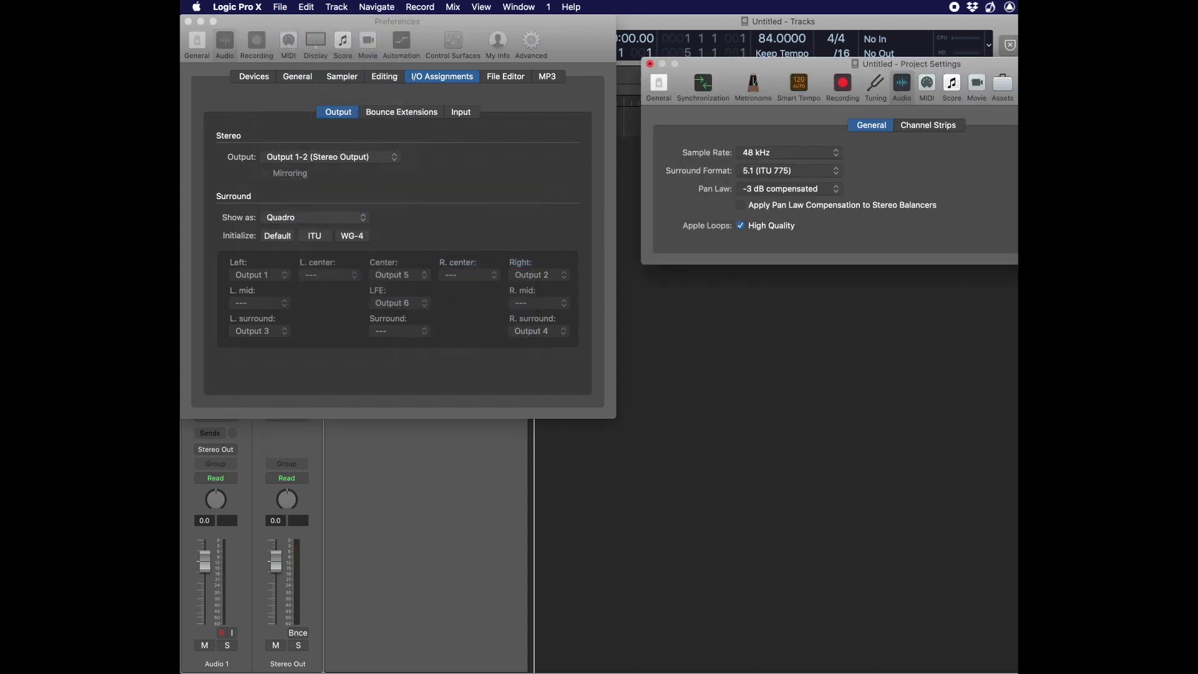
left_click(795, 174)
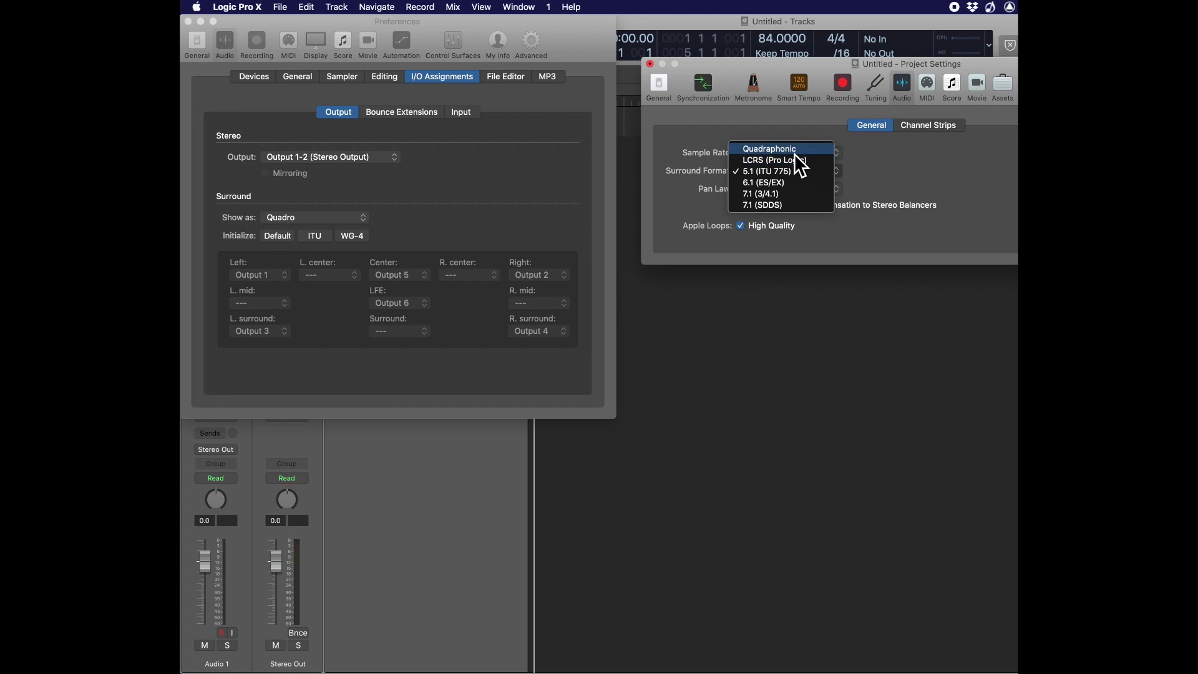
left_click(795, 154)
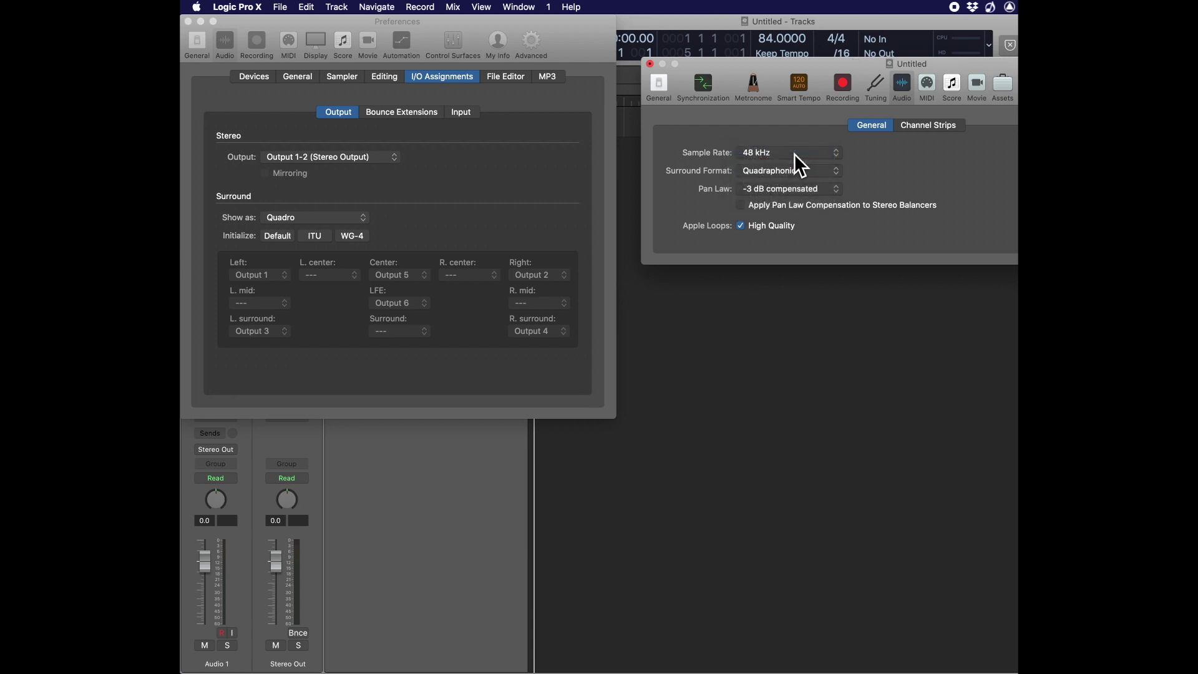
left_click(651, 65)
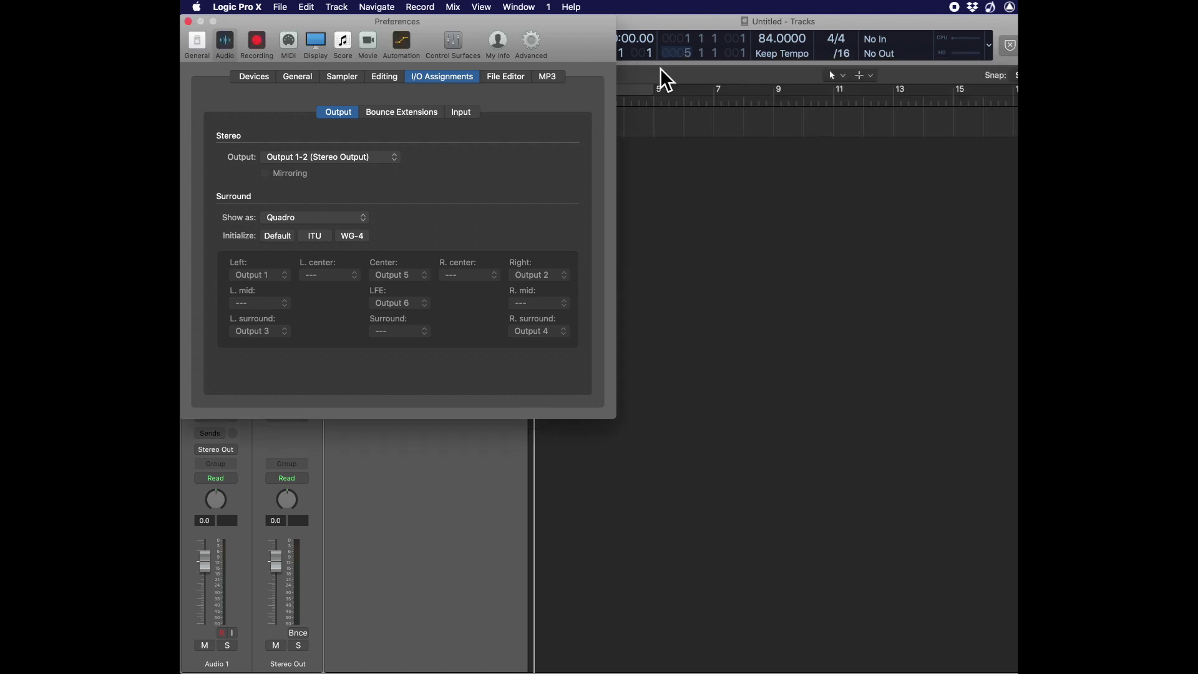
Set the Mixer display preferences' meter channel order to DTS (L R Ls Rs C LFE) and close Preferences
left_click(322, 54)
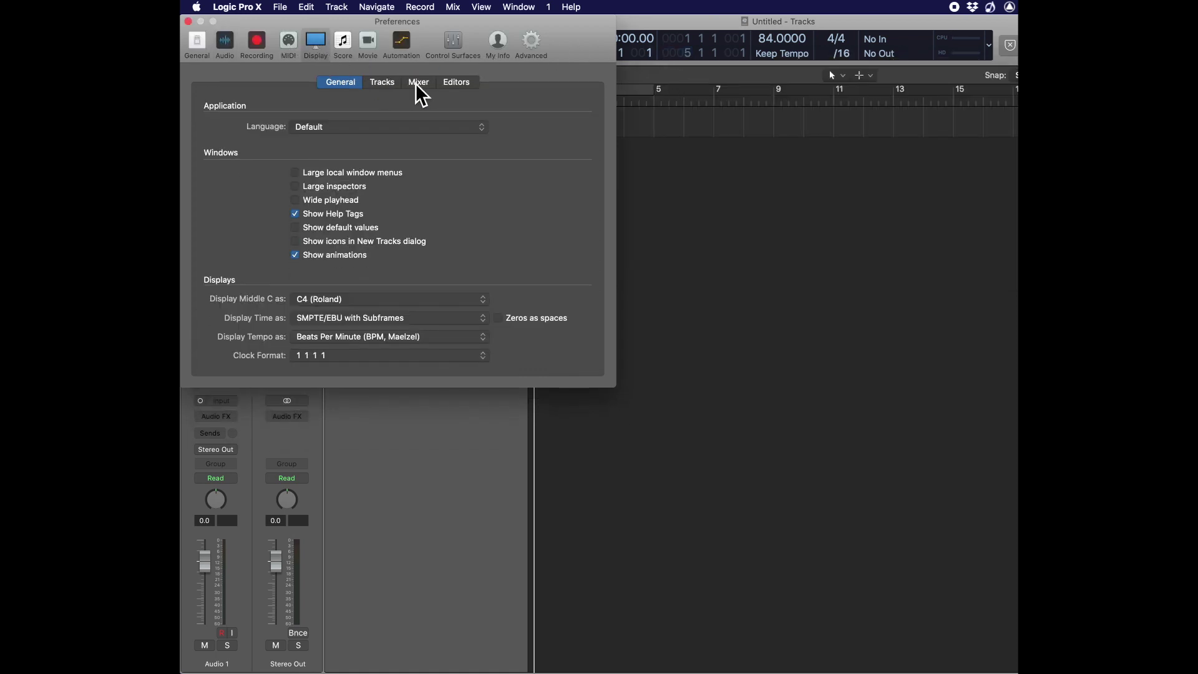
left_click(419, 83)
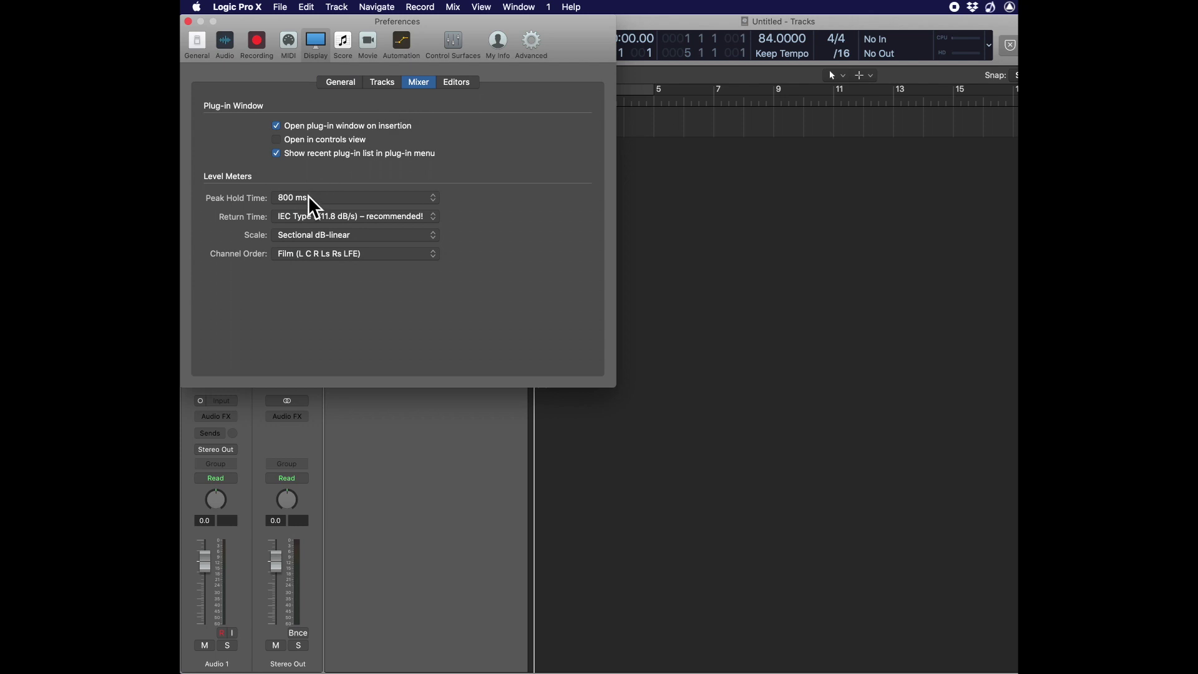
left_click(309, 258)
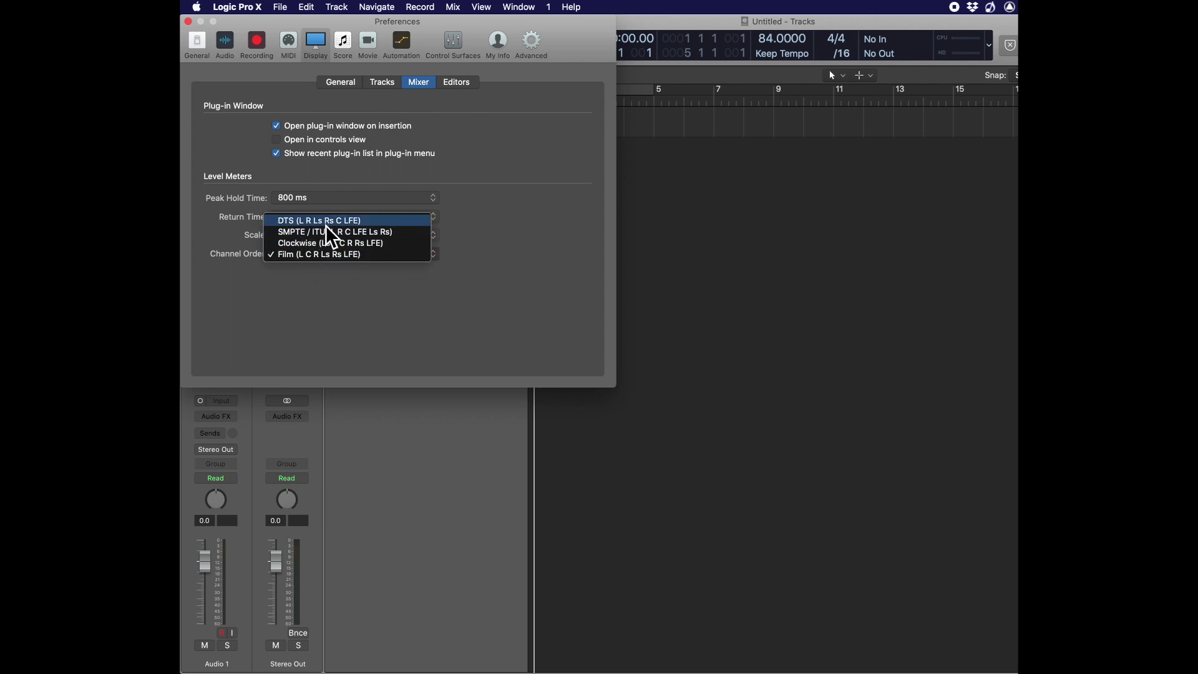
key("Escape")
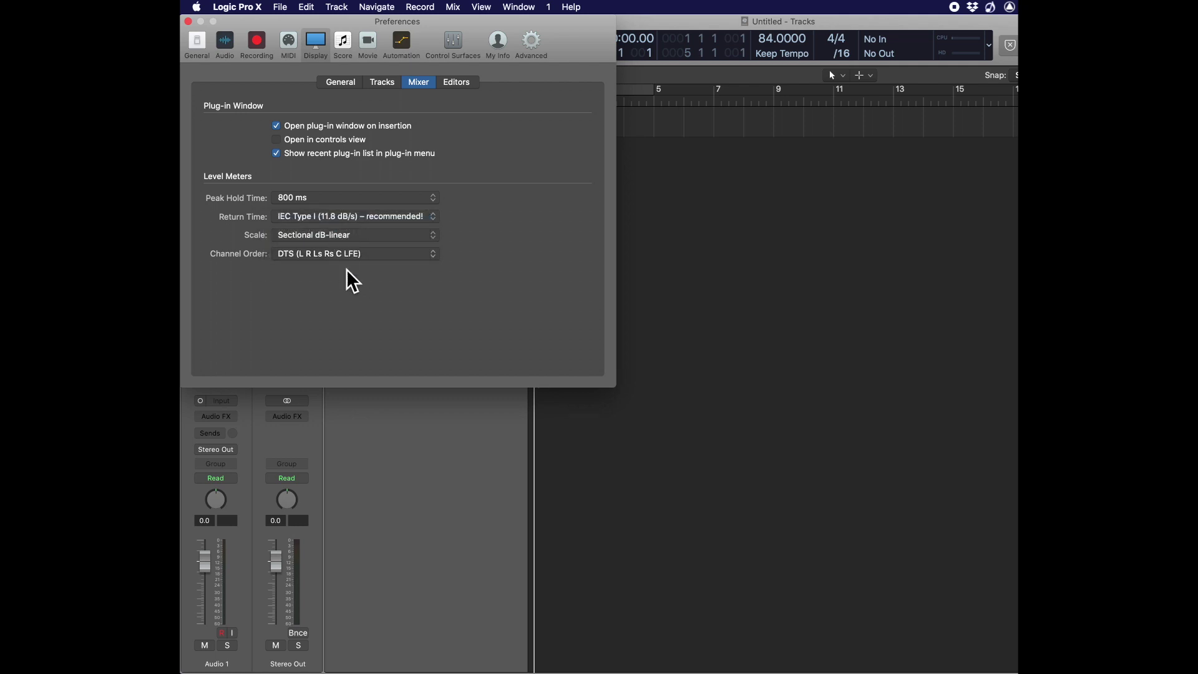
left_click(188, 21)
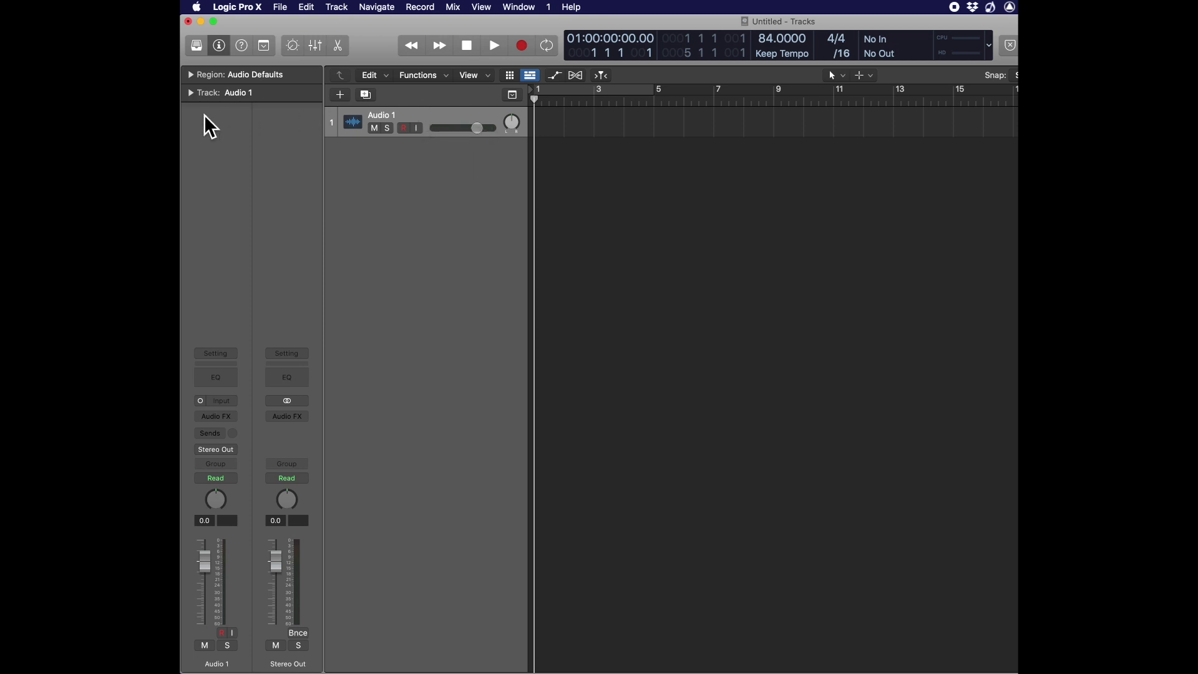
Show all channel strips in the mixer and route Audio 1's output to Surround
left_click(317, 47)
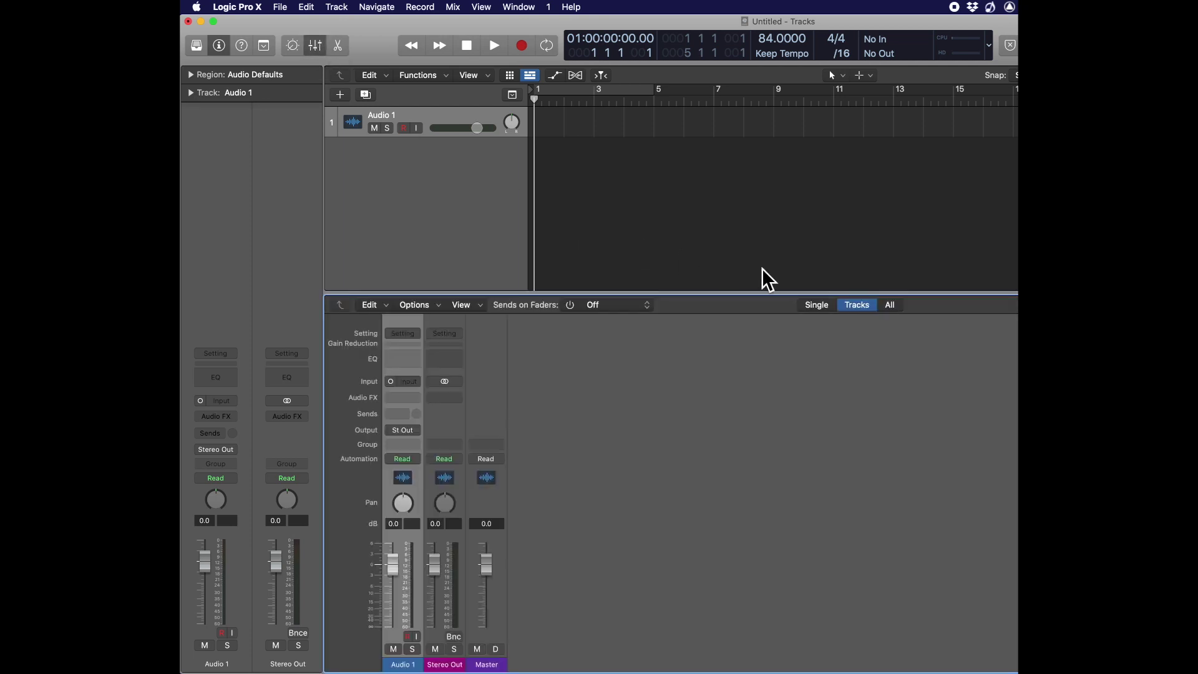
left_click(891, 306)
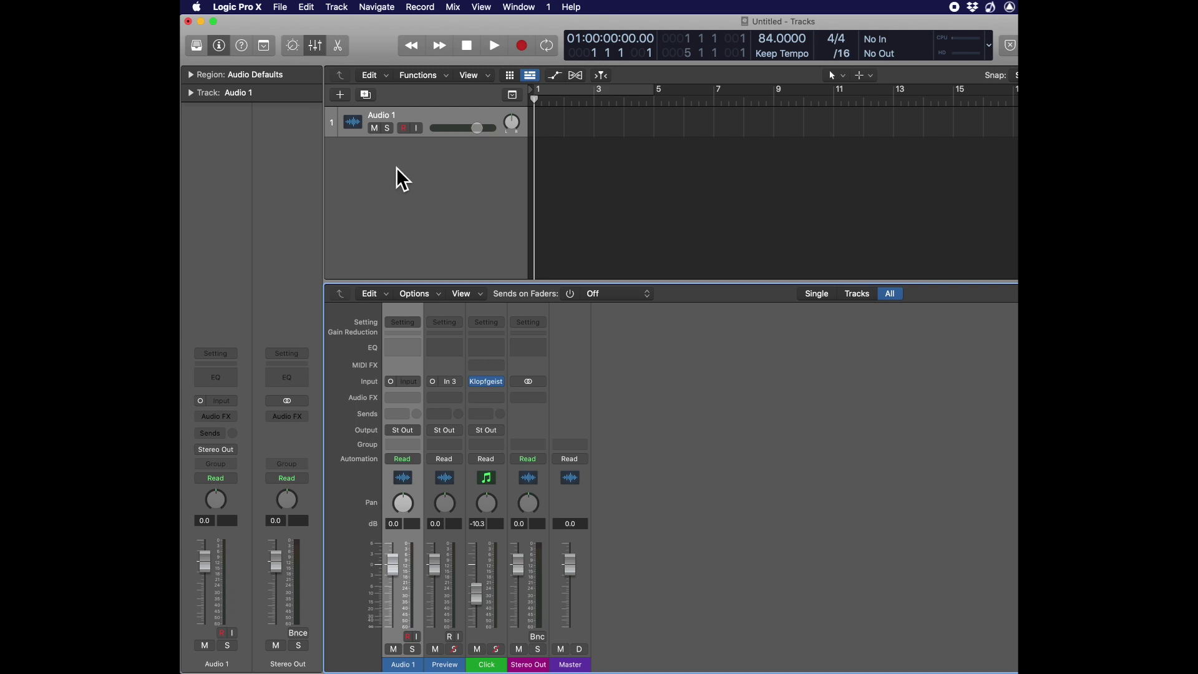
left_click(411, 433)
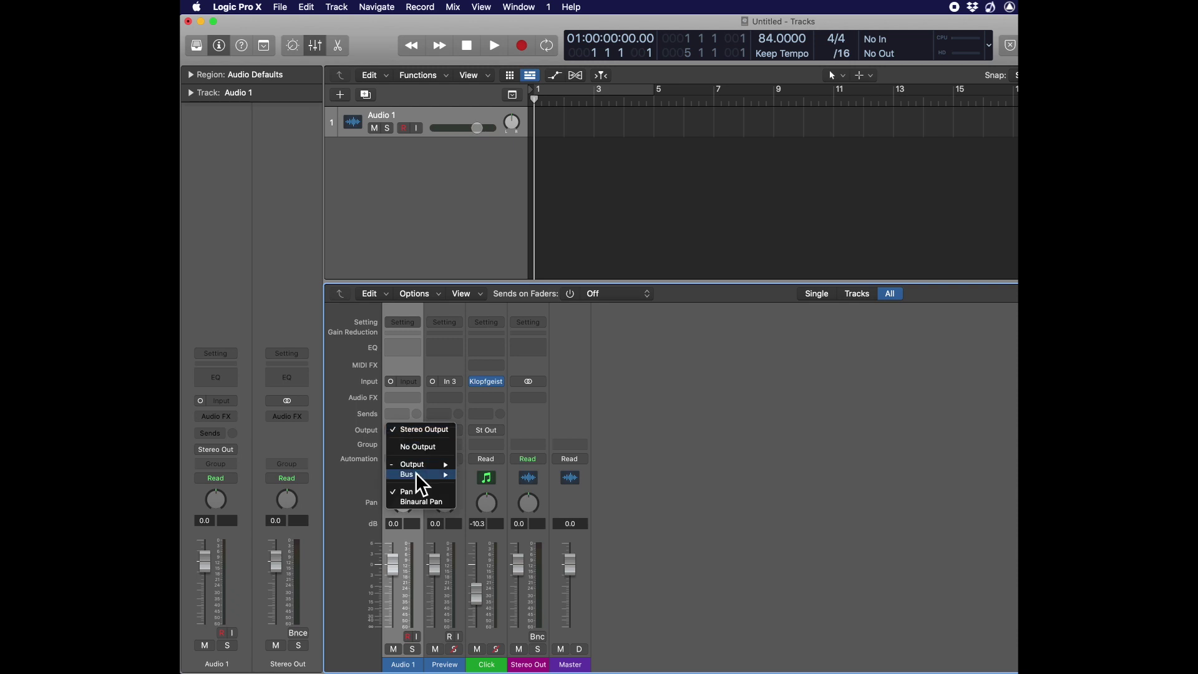
mouse_move(418, 466)
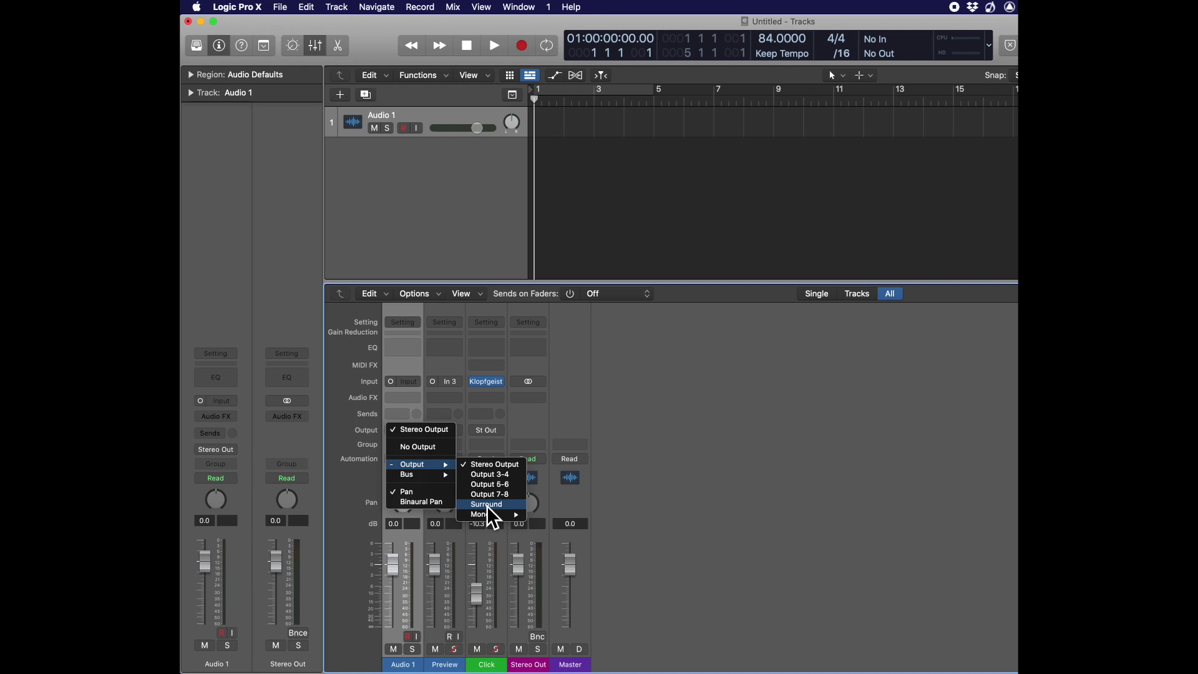
left_click(489, 505)
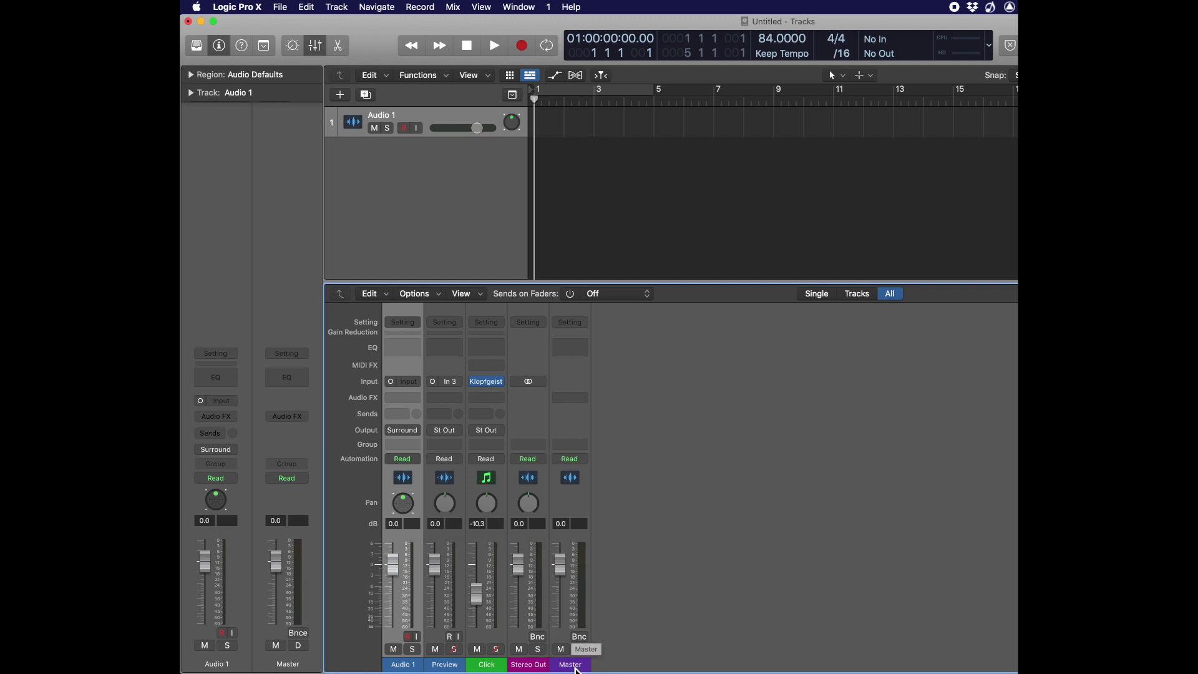
Insert the dublab QUARK plug-in in Quad configuration on the Master channel, then close its window
left_click(582, 399)
mouse_move(593, 624)
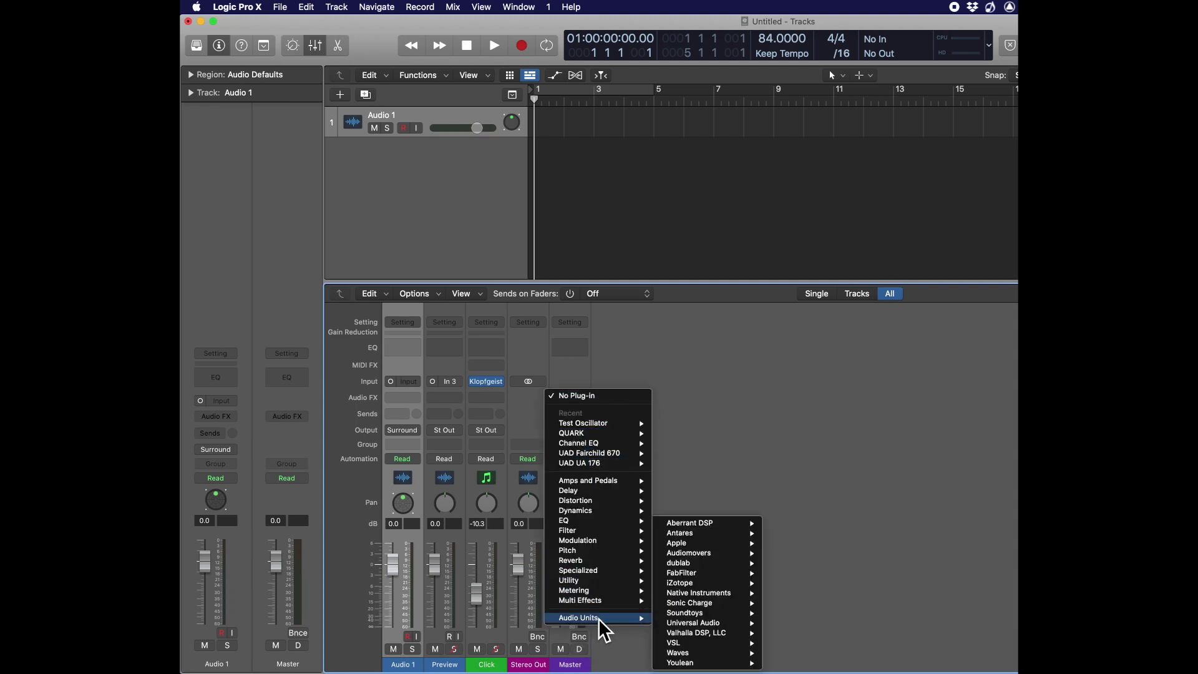
mouse_move(716, 565)
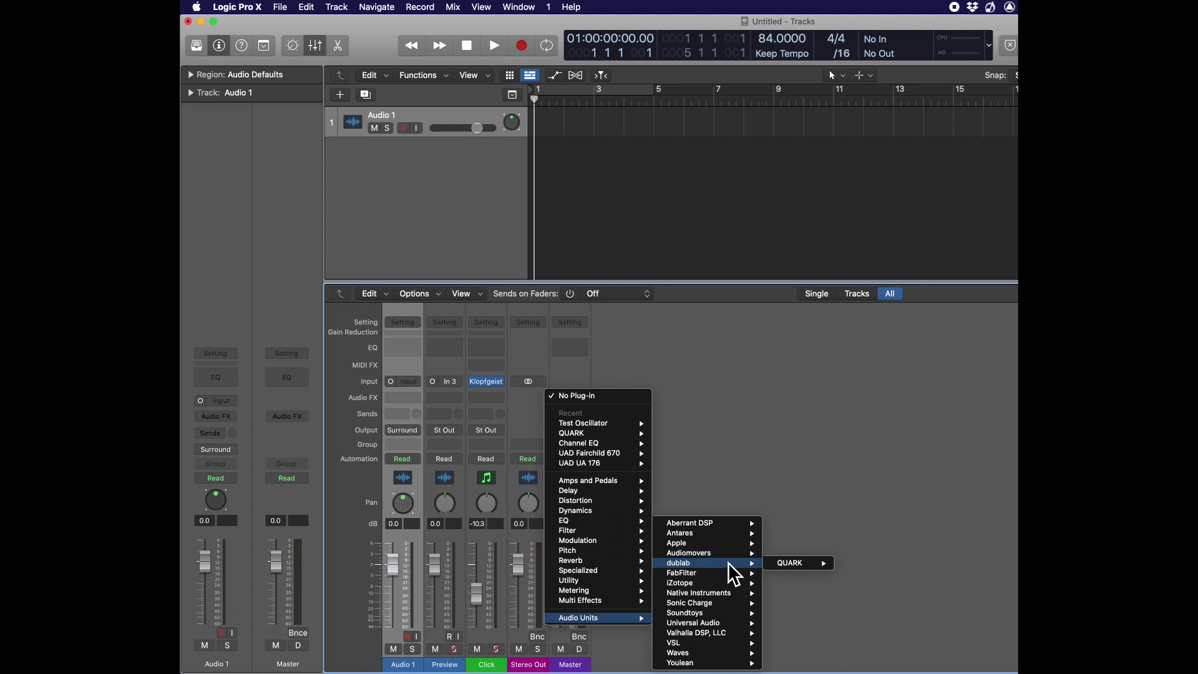
mouse_move(788, 564)
left_click(858, 563)
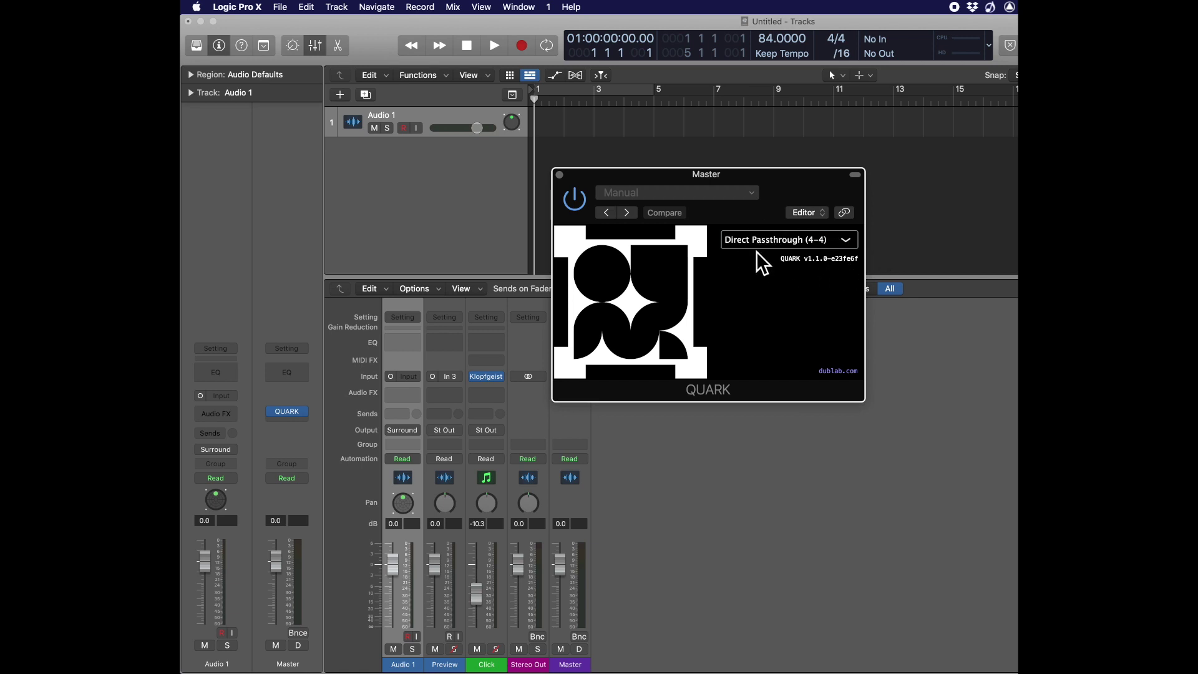
left_click(561, 176)
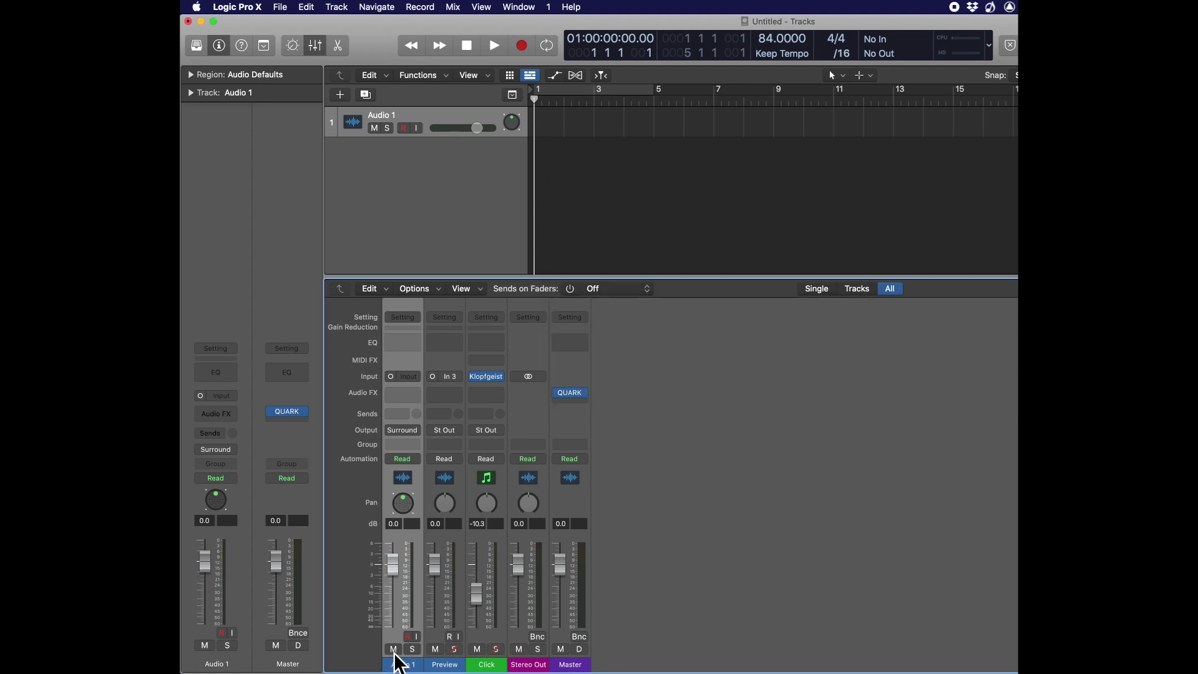
Mute Audio 1 and insert a mono Test Oscillator on its Audio FX slot
left_click(394, 650)
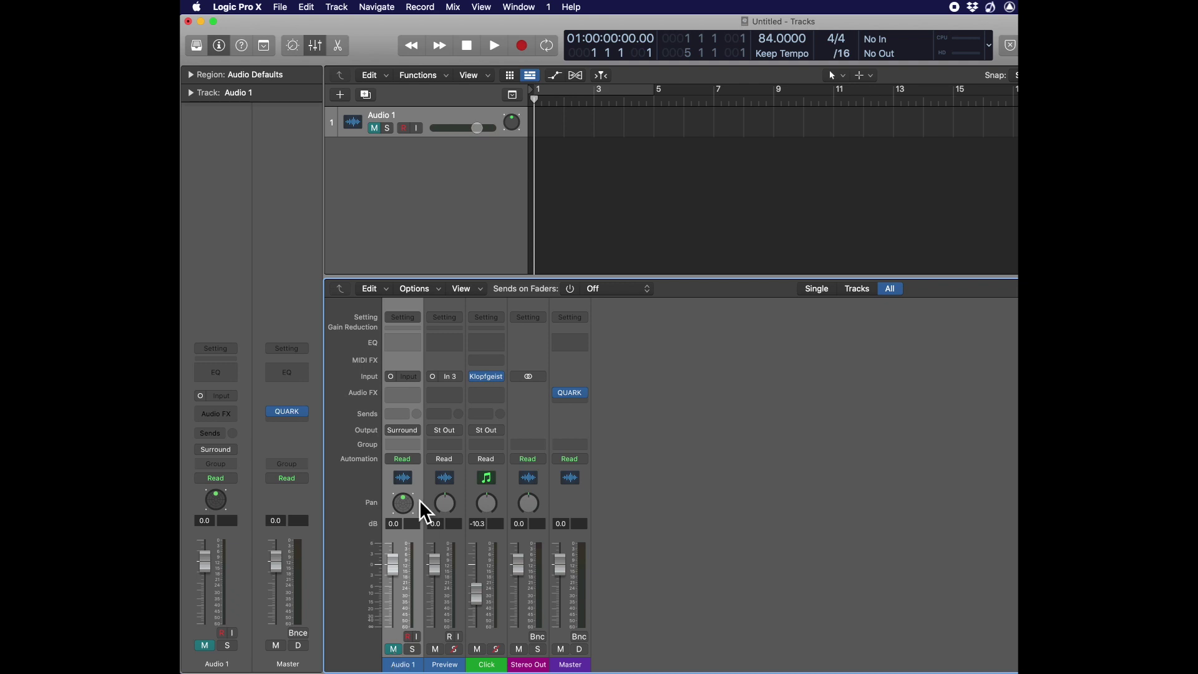
left_click(410, 394)
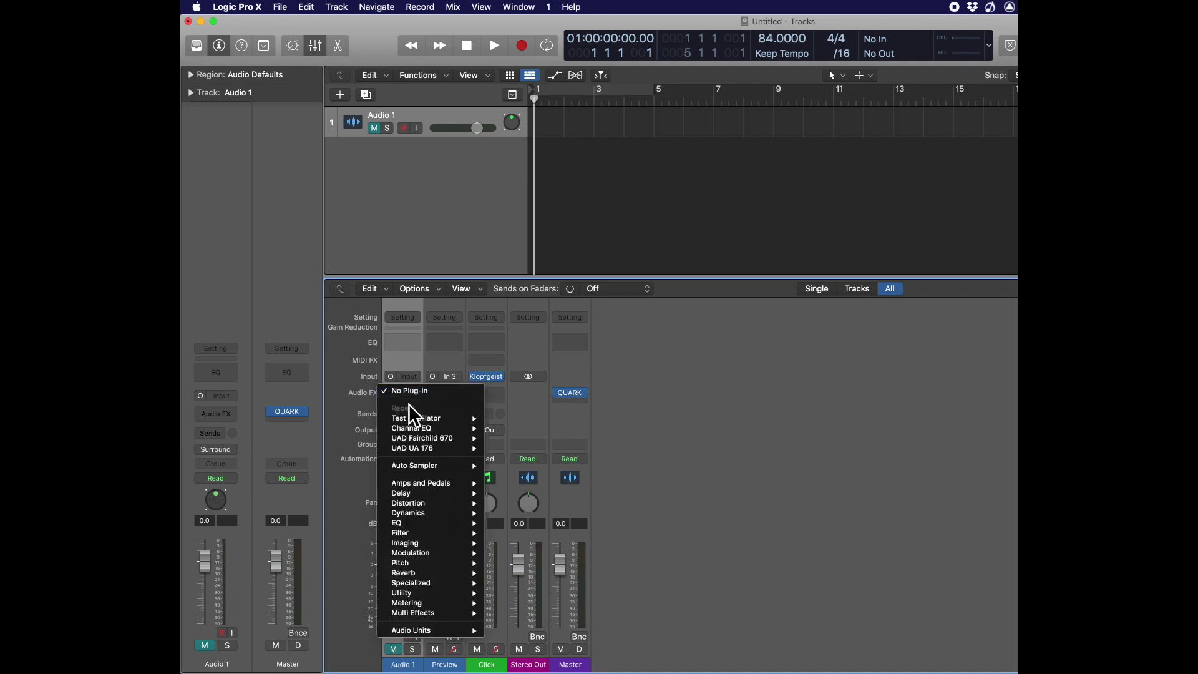
mouse_move(415, 594)
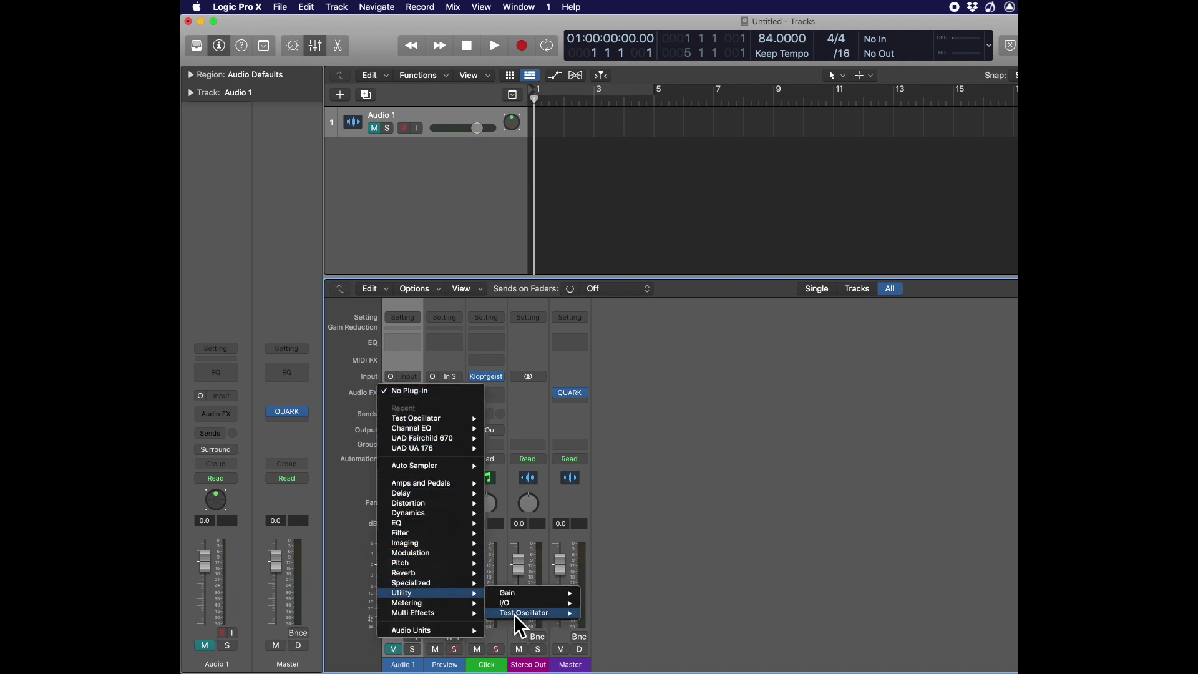
mouse_move(525, 613)
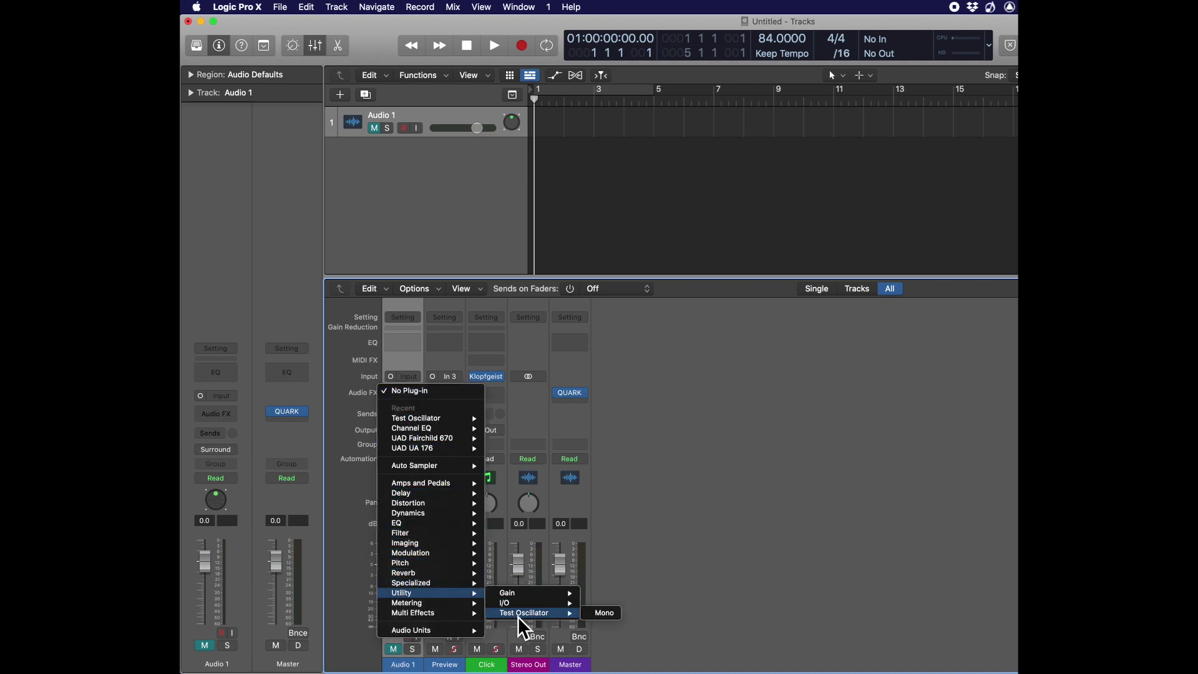
left_click(604, 613)
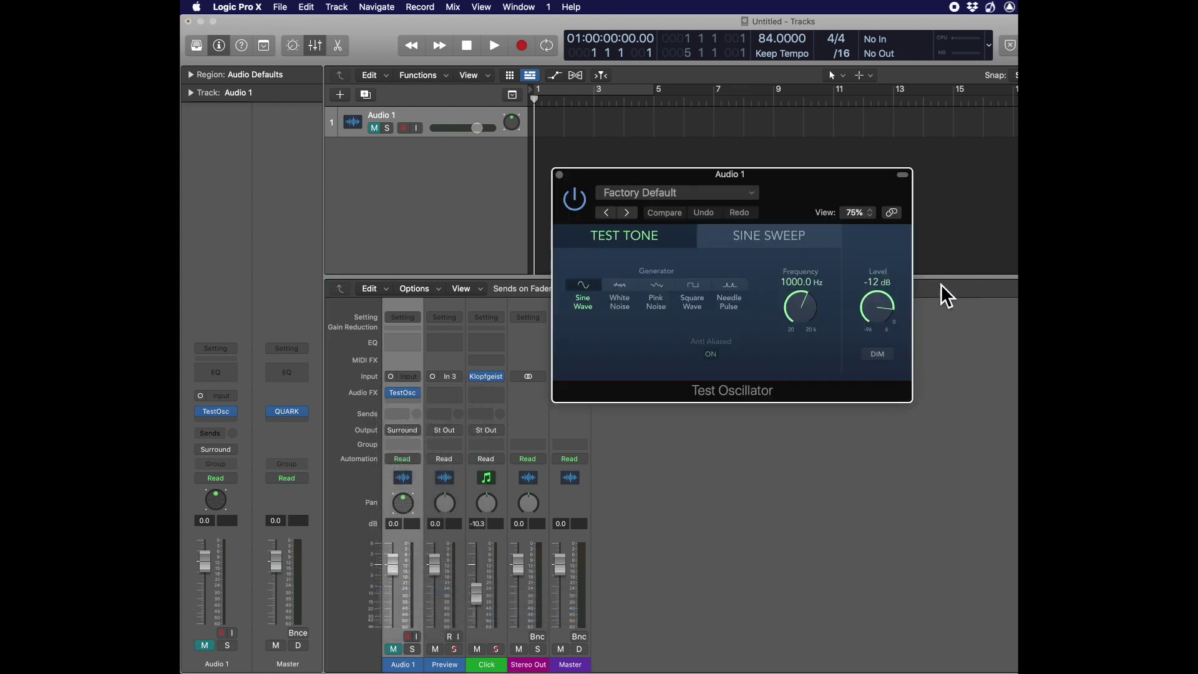
Set the oscillator to Pink Noise at -40 dB and open Audio 1's Surround Panner
left_click_drag(885, 305, 876, 364)
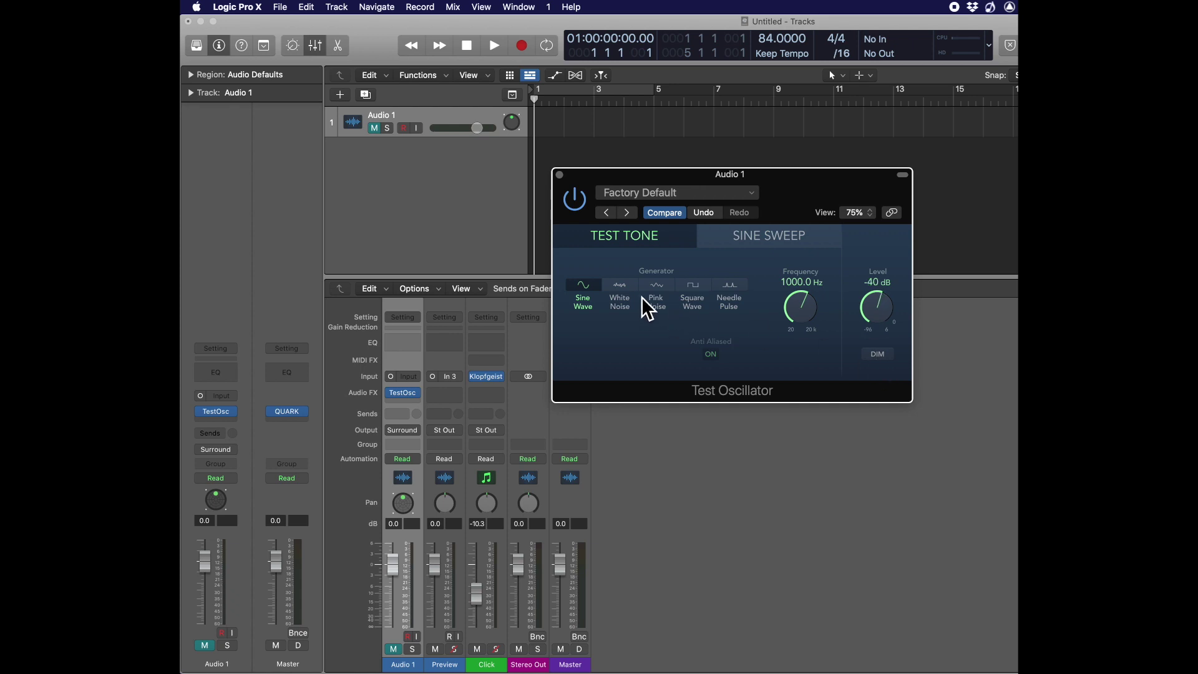
left_click(663, 298)
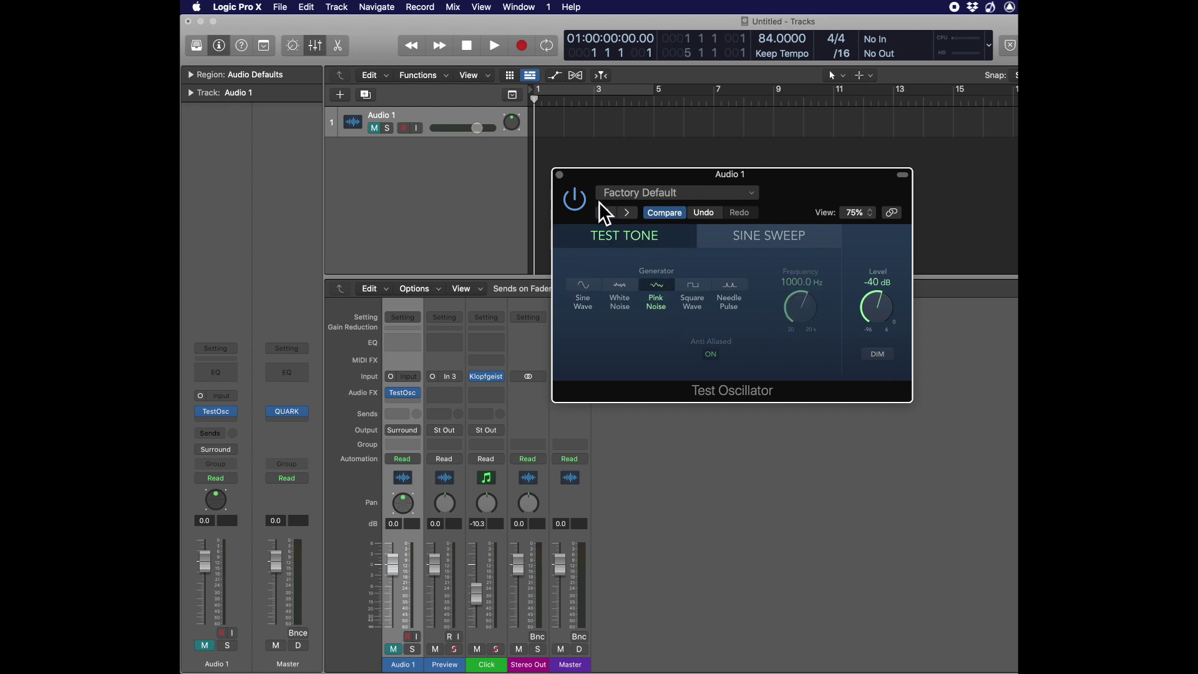
left_click(561, 176)
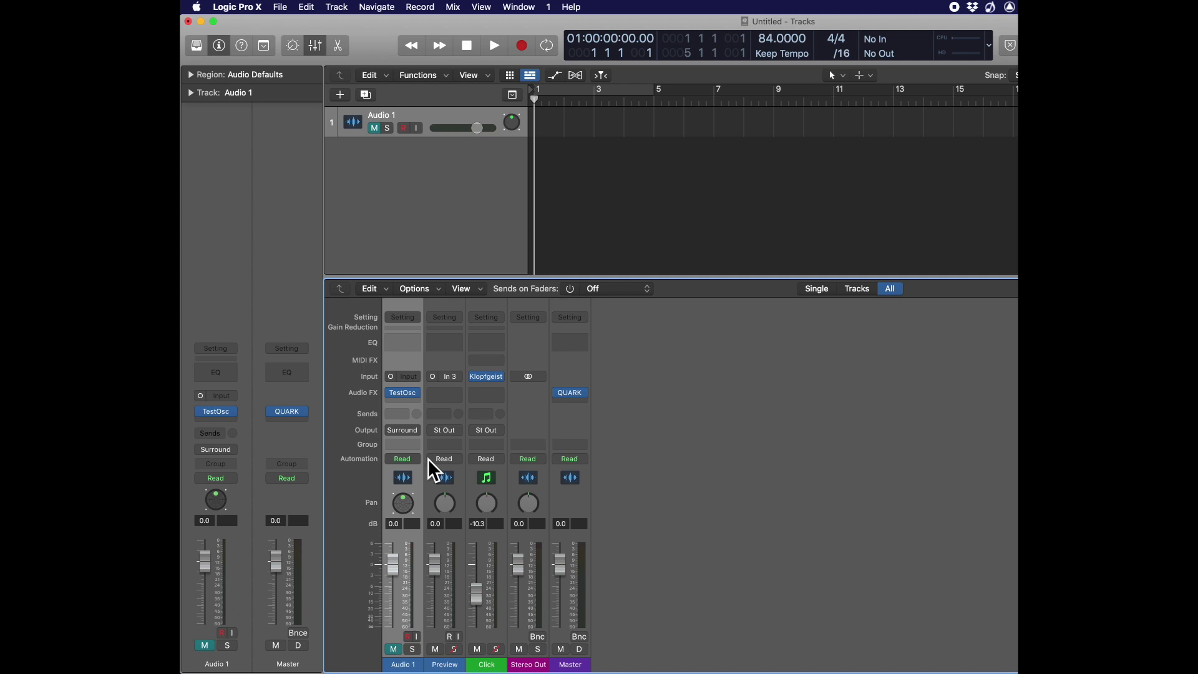
double_click(405, 507)
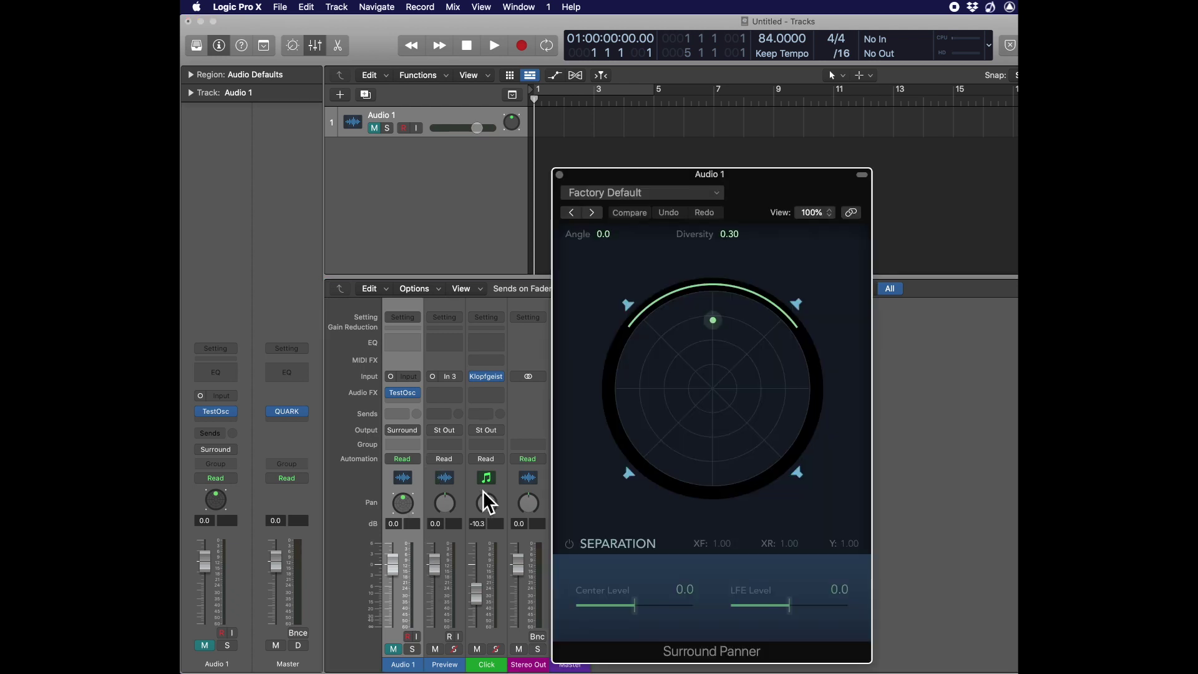
Centre Audio 1's pink noise in the surround field, unmute it, and move the panner window aside
left_click_drag(715, 324, 717, 391)
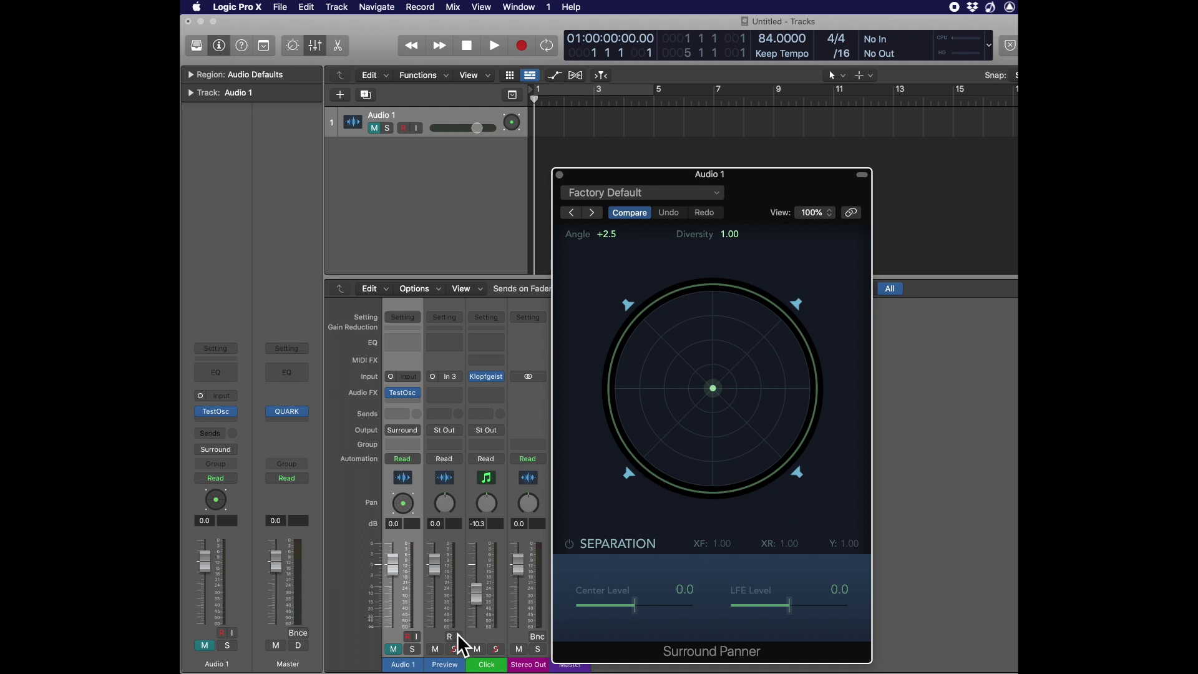
left_click(393, 649)
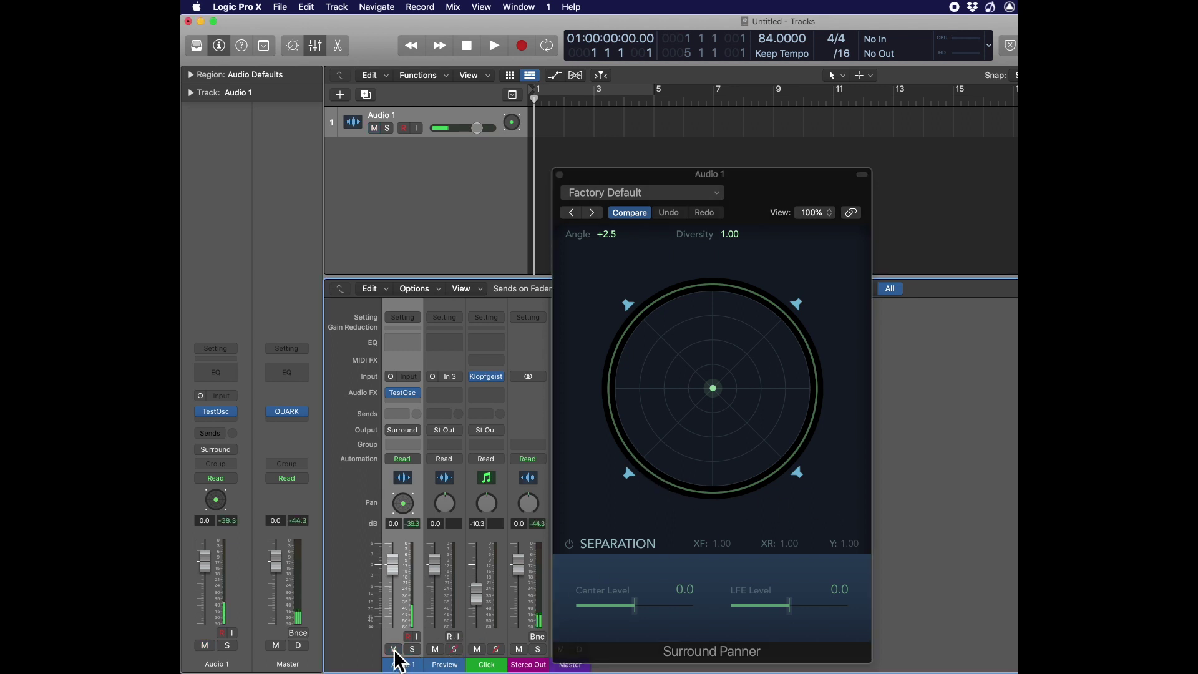
left_click_drag(735, 190, 852, 193)
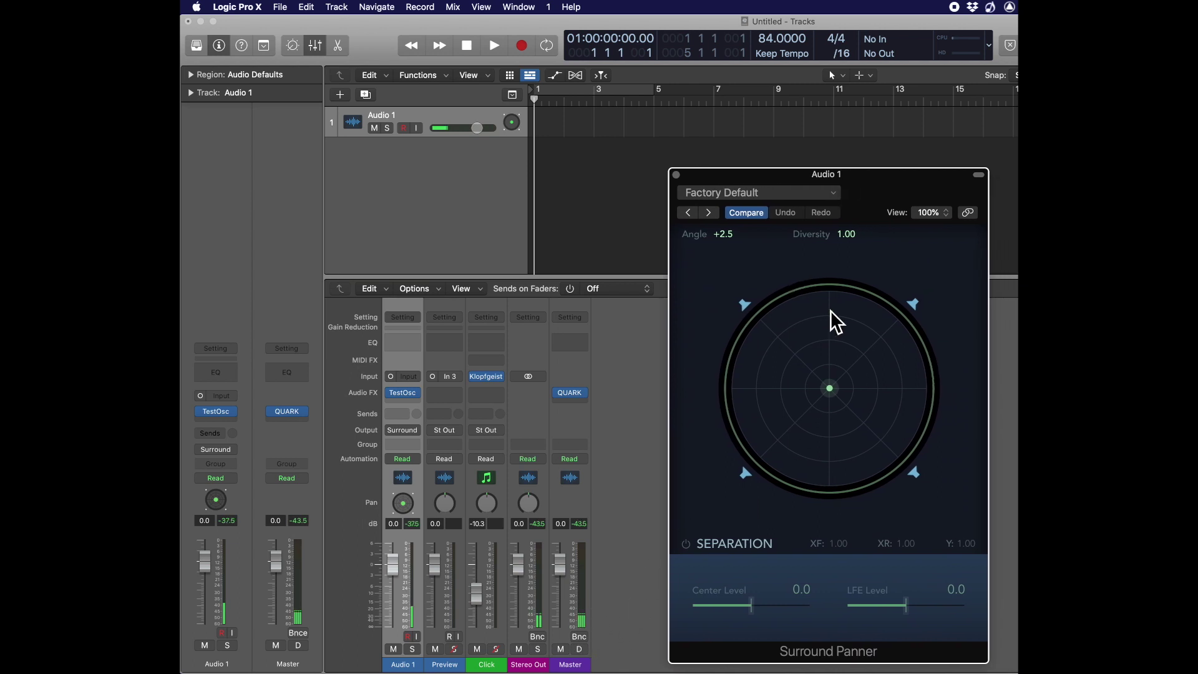
Toggle each of Audio 1's four surround speakers off and back on, then close the Surround Panner
left_click(913, 305)
left_click(915, 473)
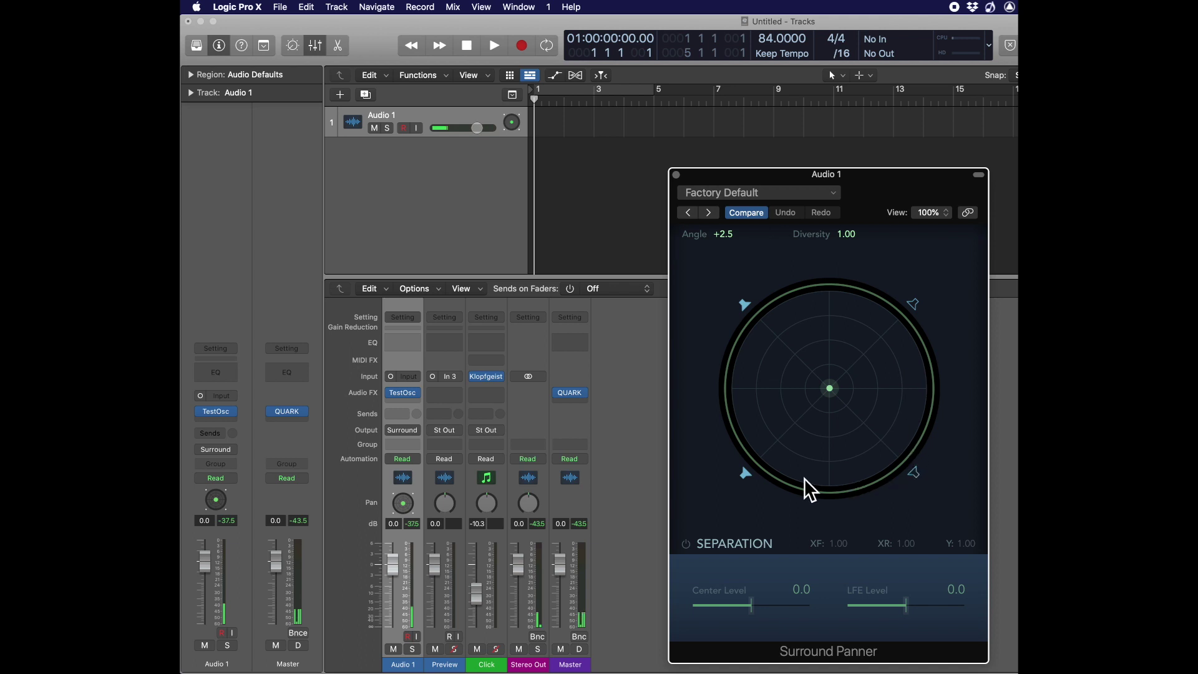
left_click(747, 474)
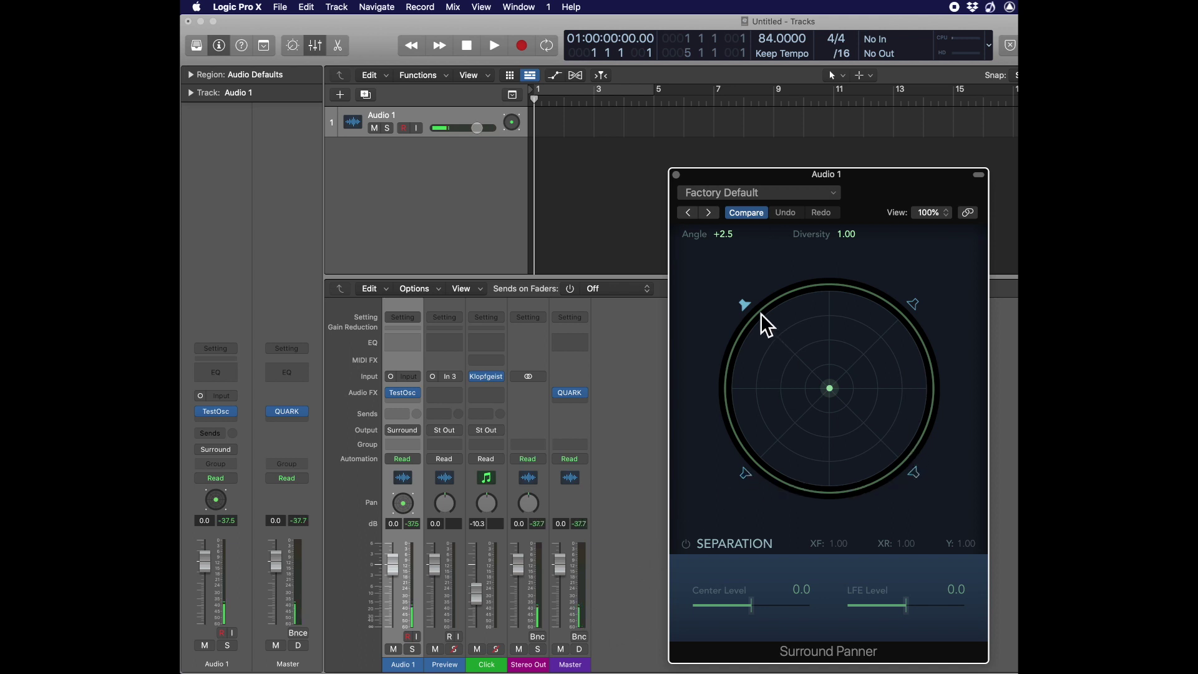
left_click(746, 305)
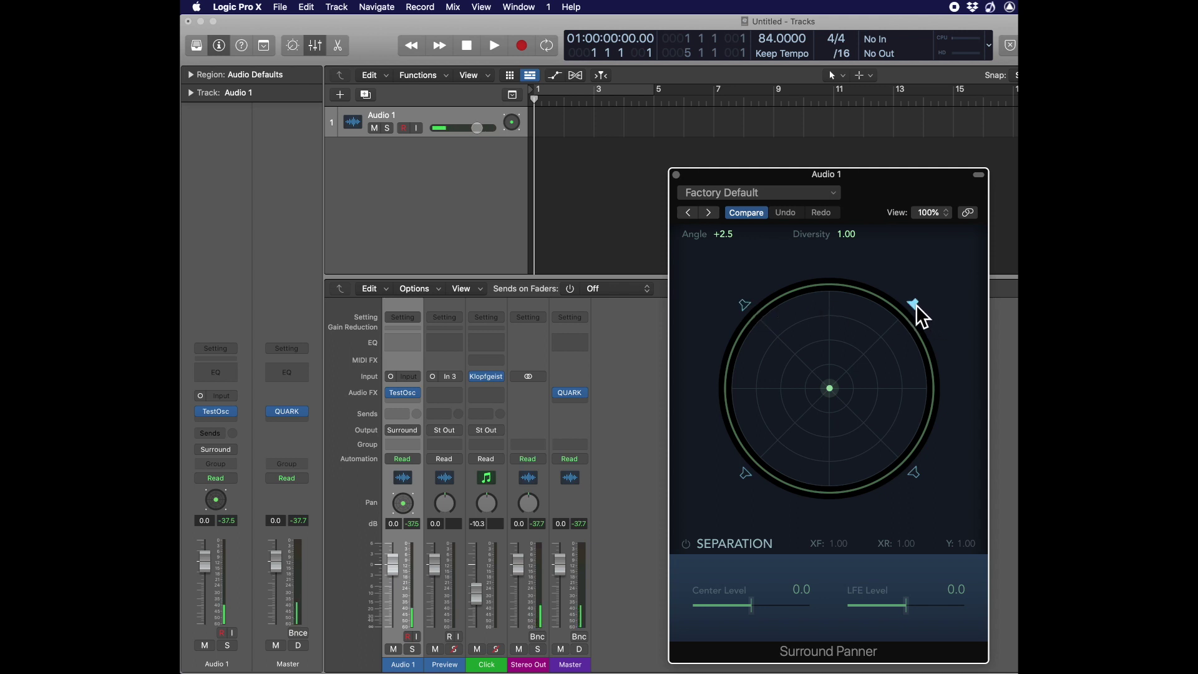
left_click(914, 305)
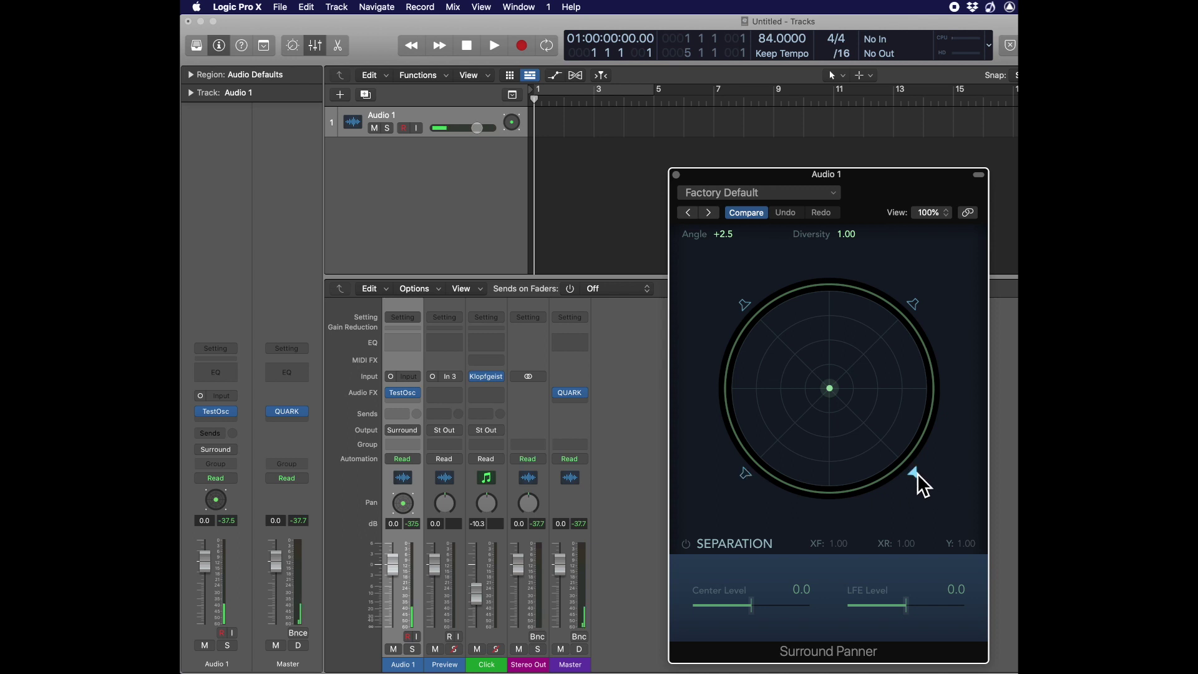
left_click(746, 474)
left_click(914, 306)
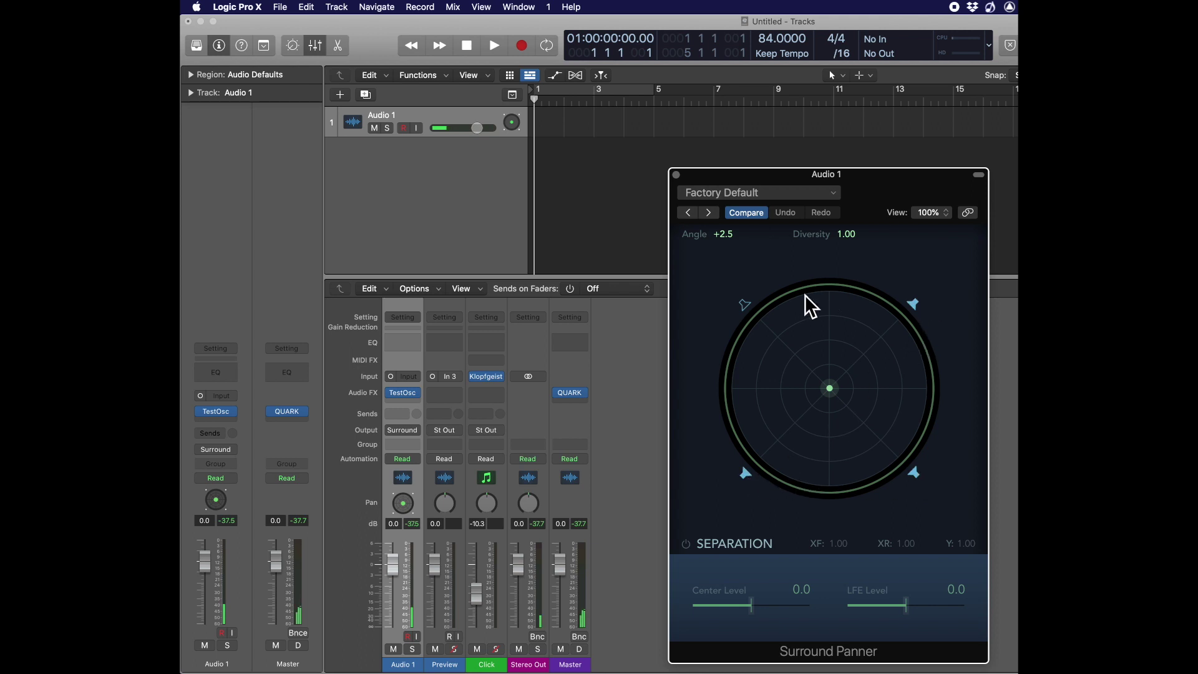
left_click(755, 306)
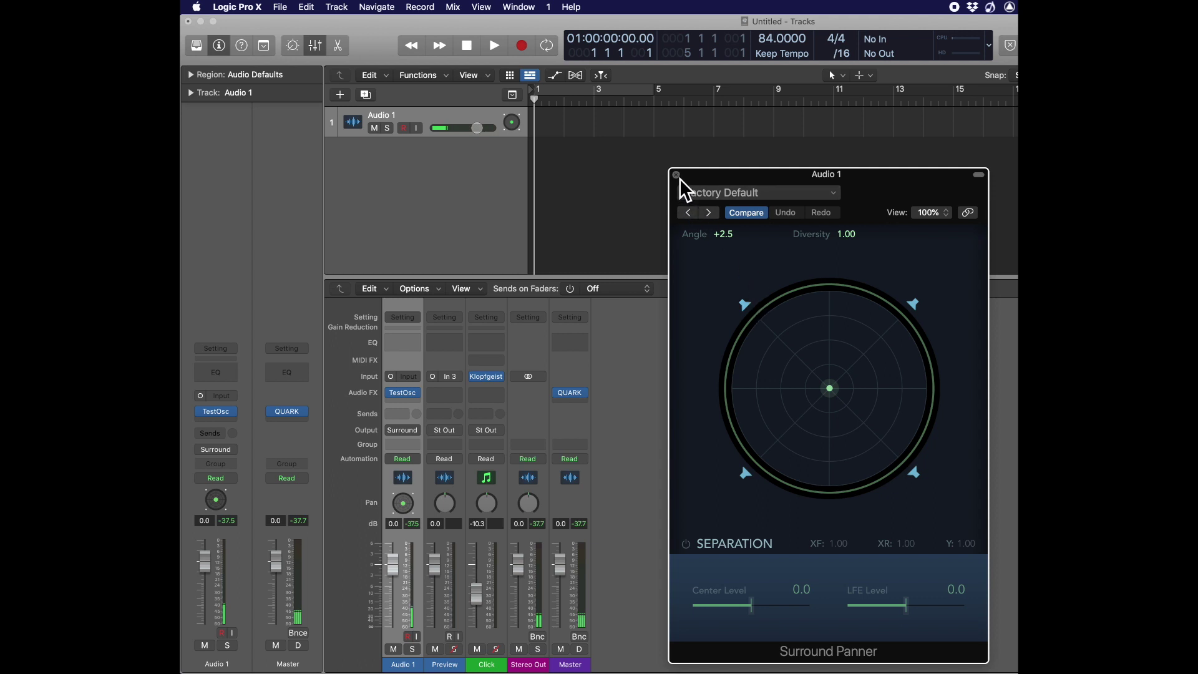
left_click(675, 176)
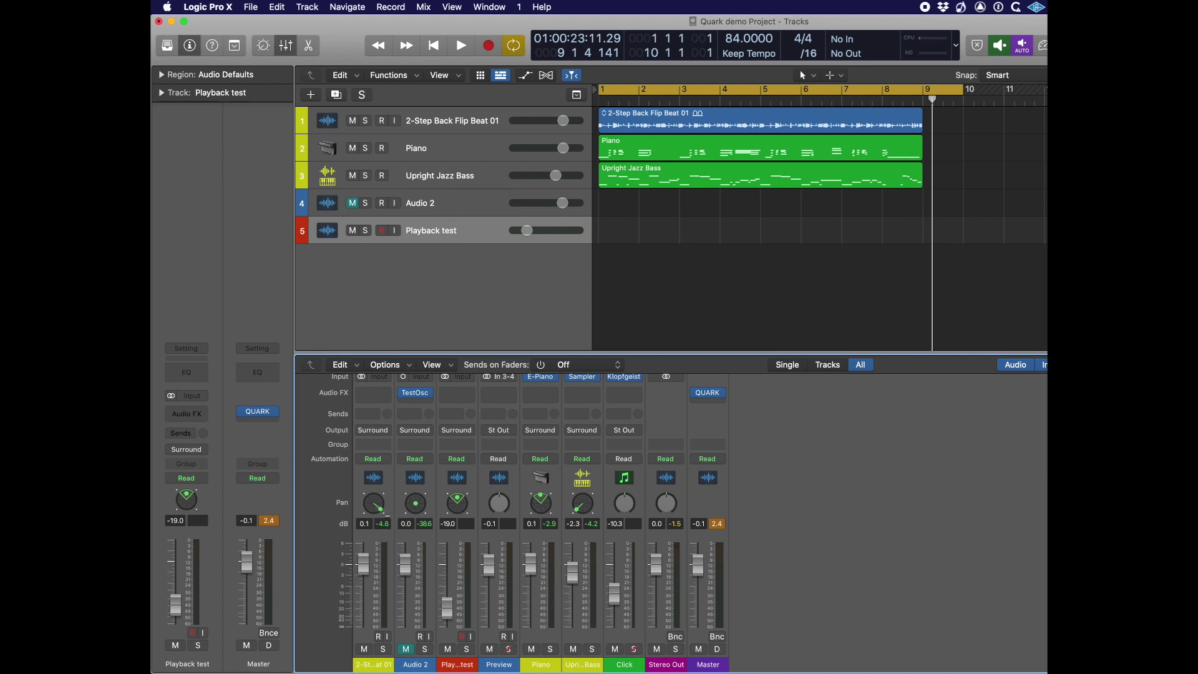
Open the Surround Panner for the 2-Step Back Flip Beat 01 drum track
double_click(374, 505)
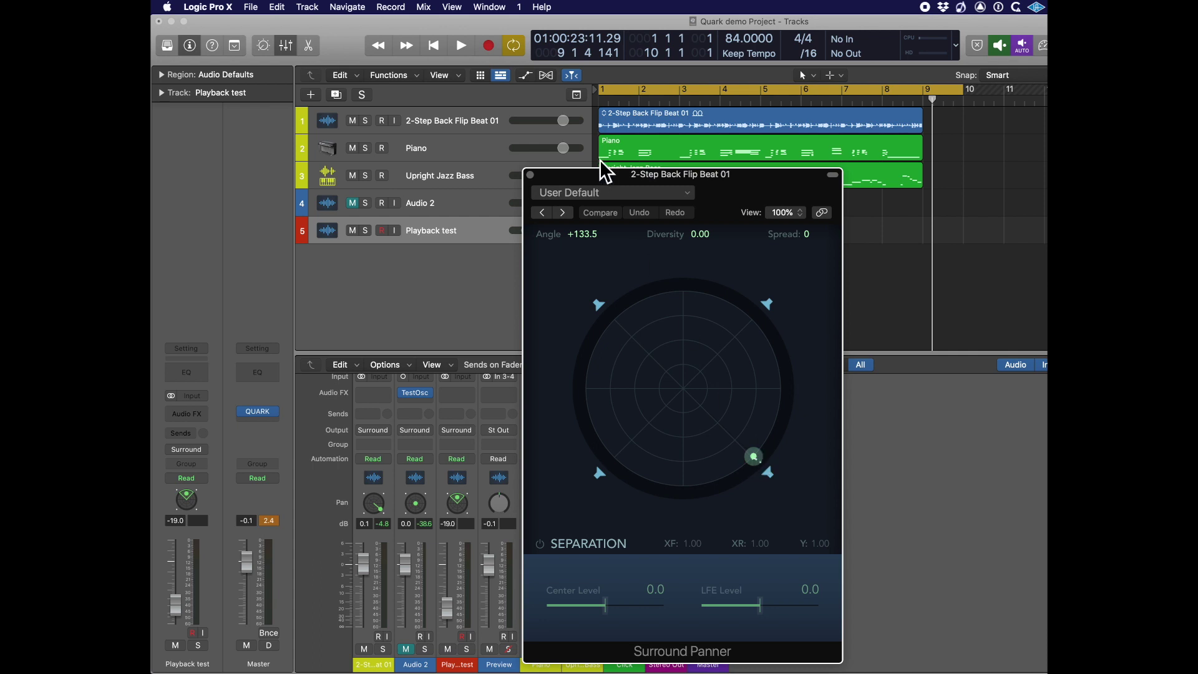
left_click(530, 175)
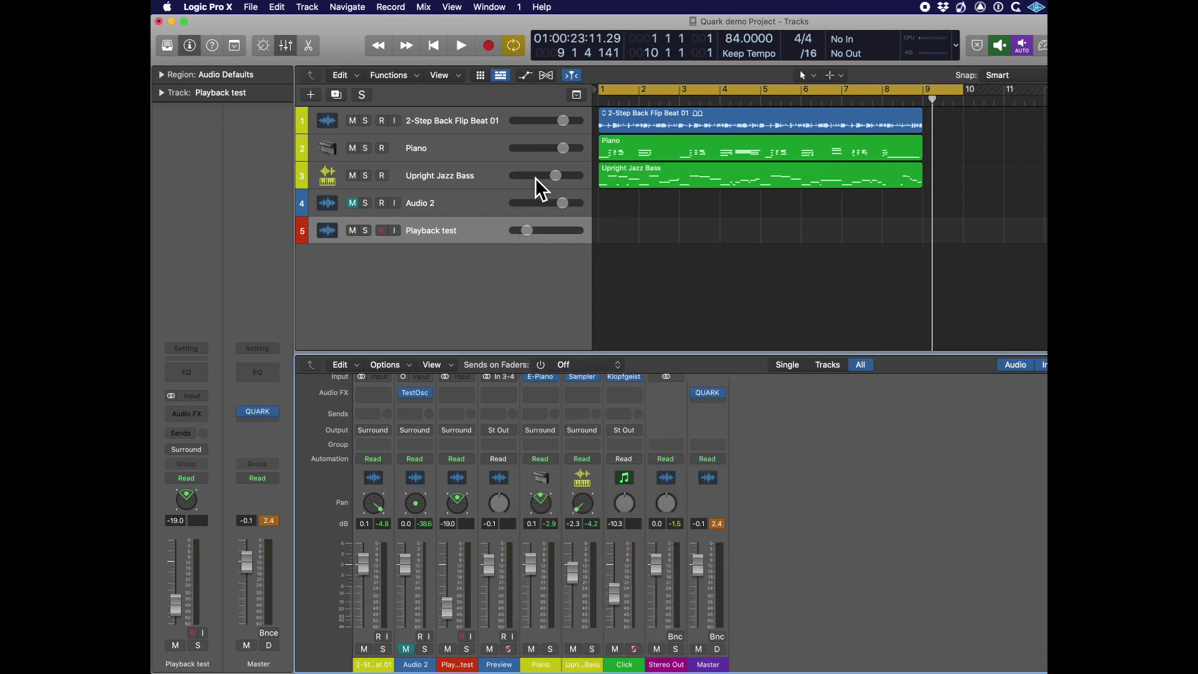
double_click(459, 502)
mouse_move(684, 328)
left_mouse_down()
mouse_move(692, 337)
mouse_move(687, 318)
left_mouse_up()
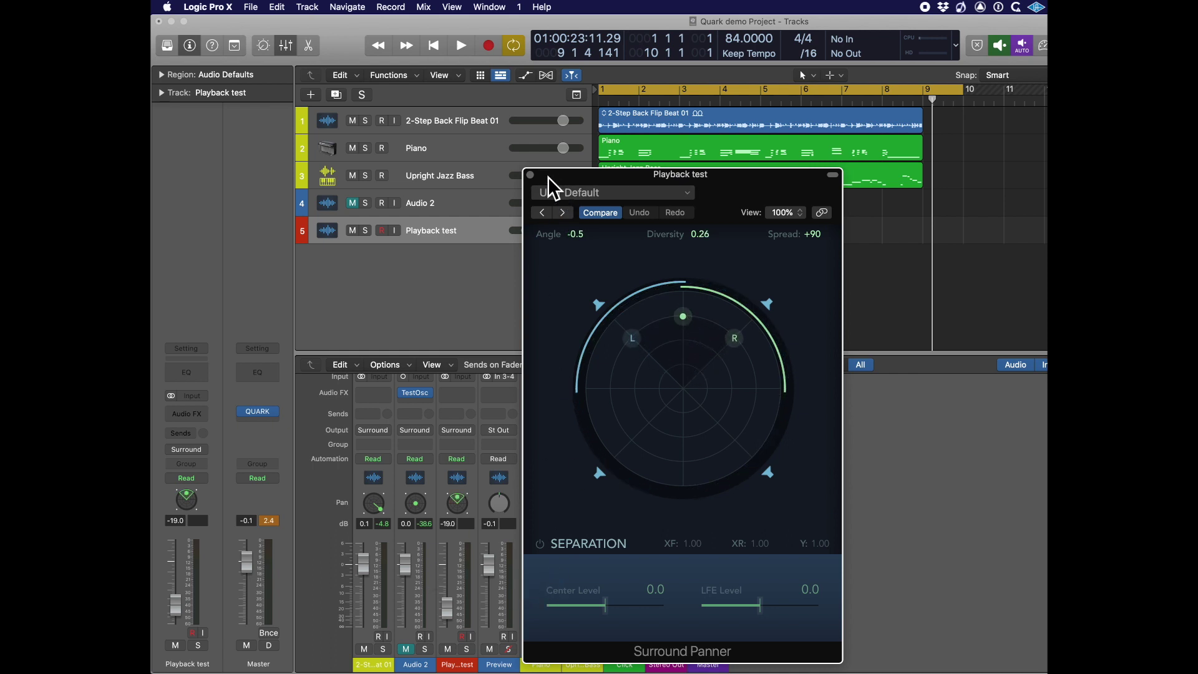
left_click(530, 174)
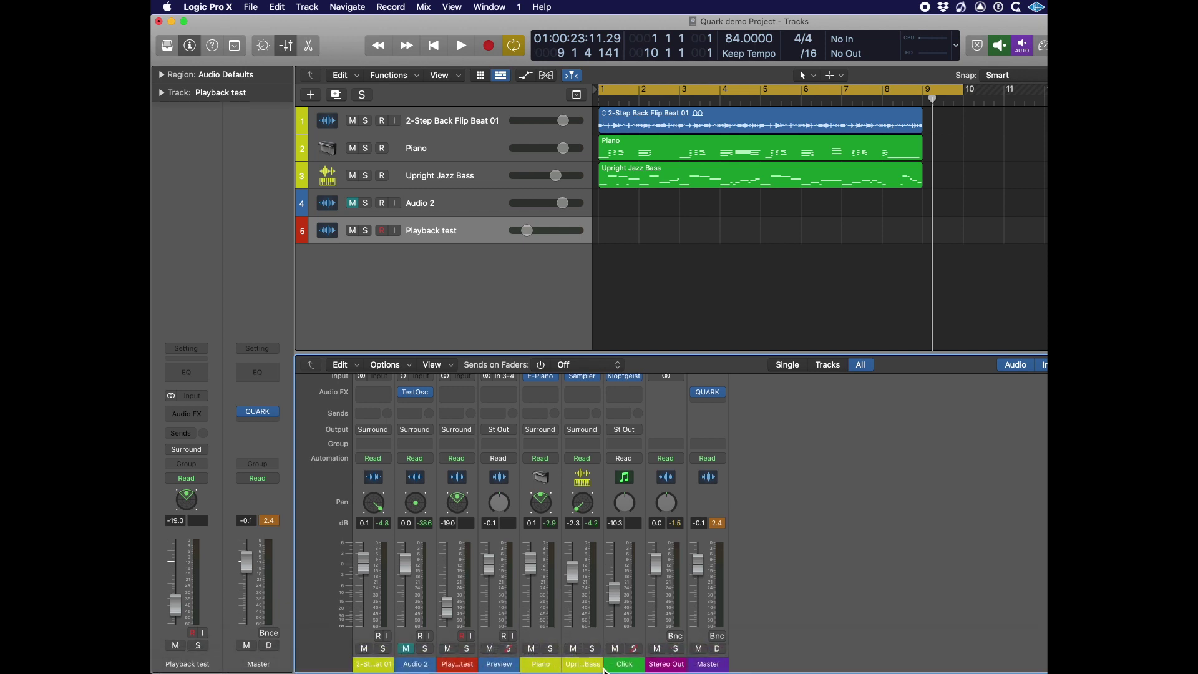
left_click(580, 666)
double_click(586, 509)
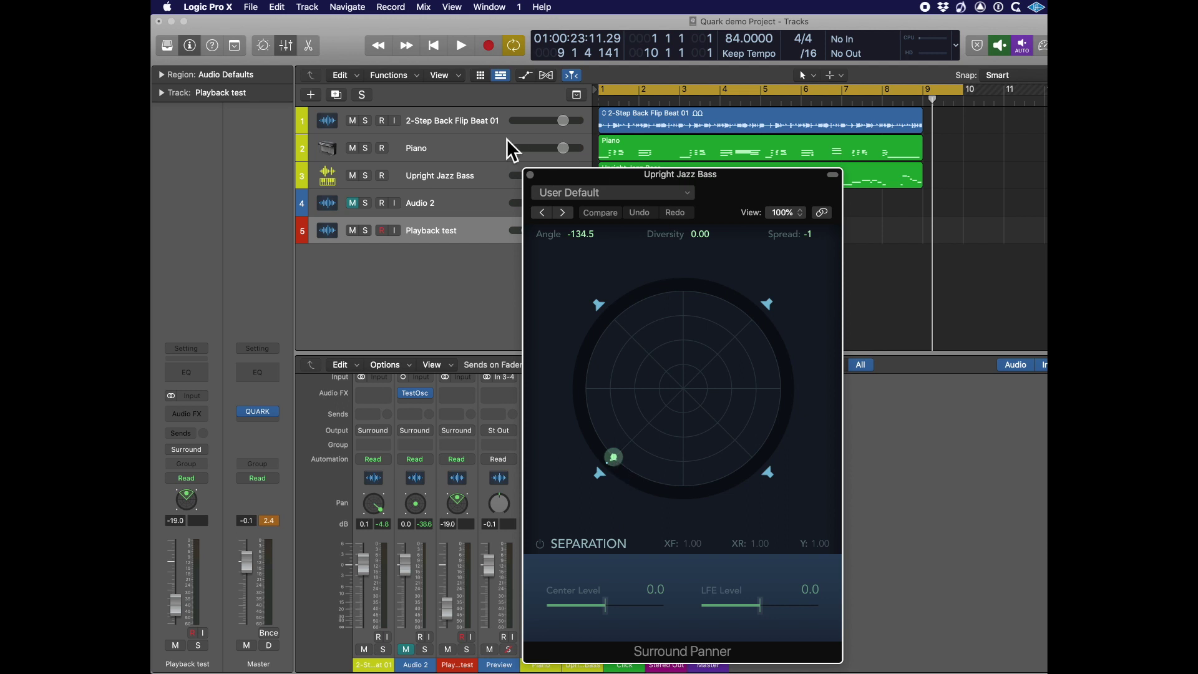
left_click(530, 175)
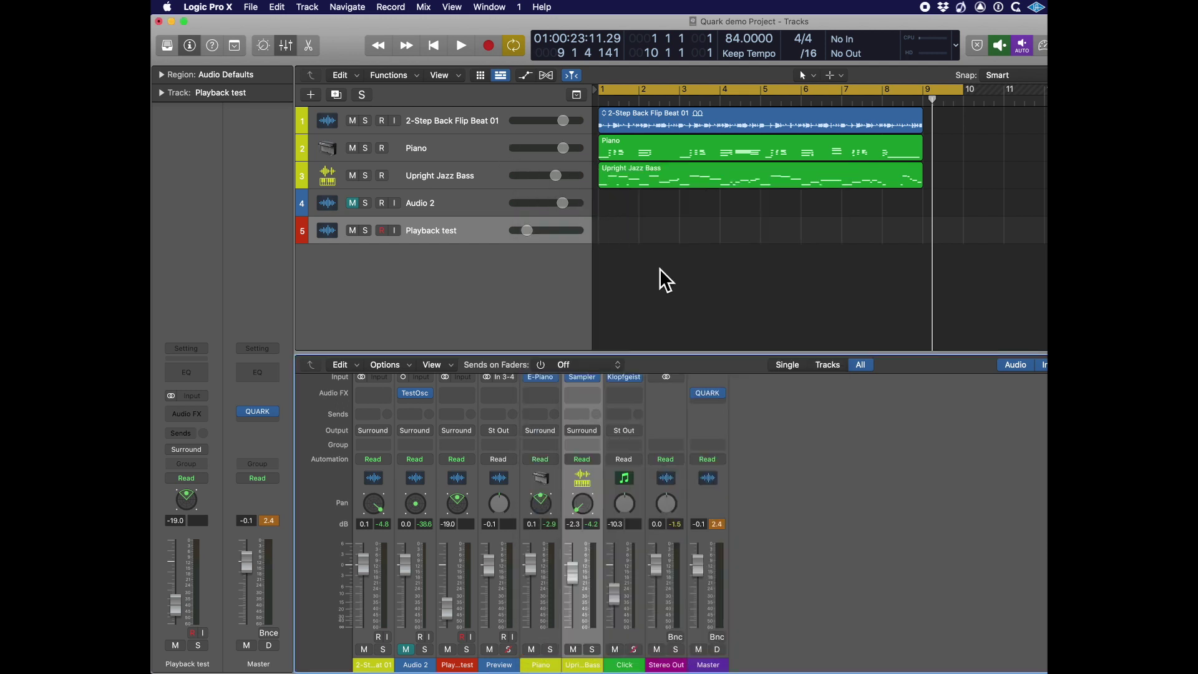
Check the Master QUARK plug-in's mode list and leave it on Encode -> Decode (4-4)
left_click(711, 397)
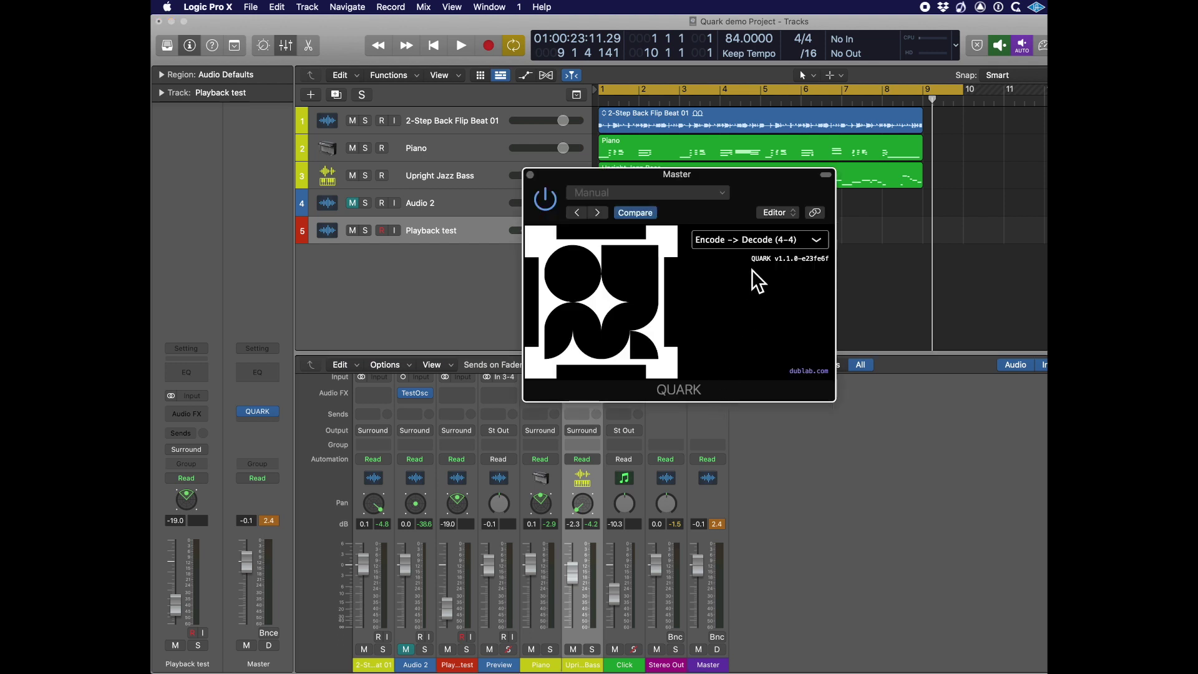
left_click(737, 243)
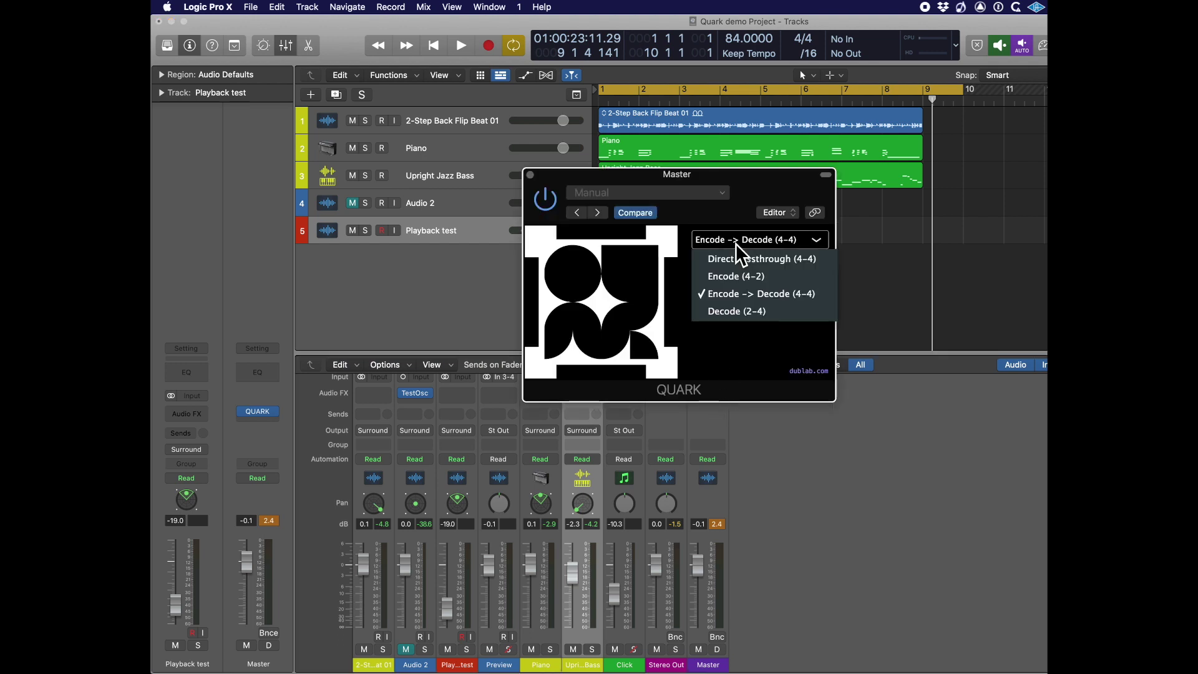
left_click(737, 246)
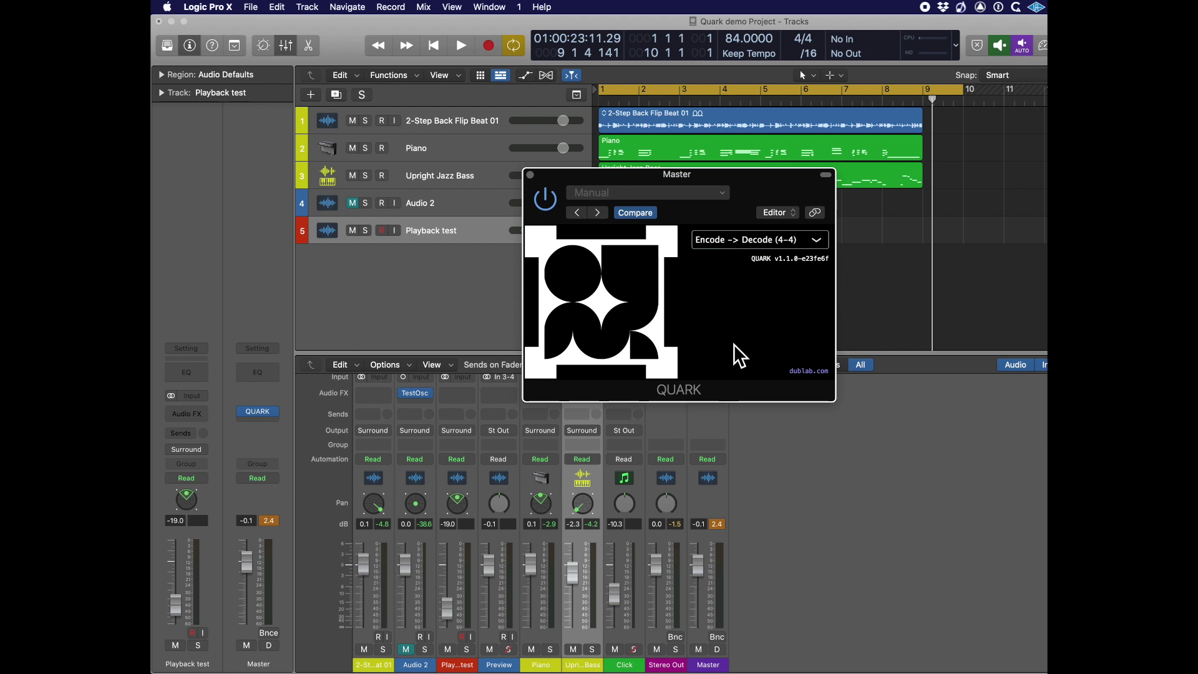
left_click(530, 175)
Play the quad mix from the start and stop it around bar 6
key("space")
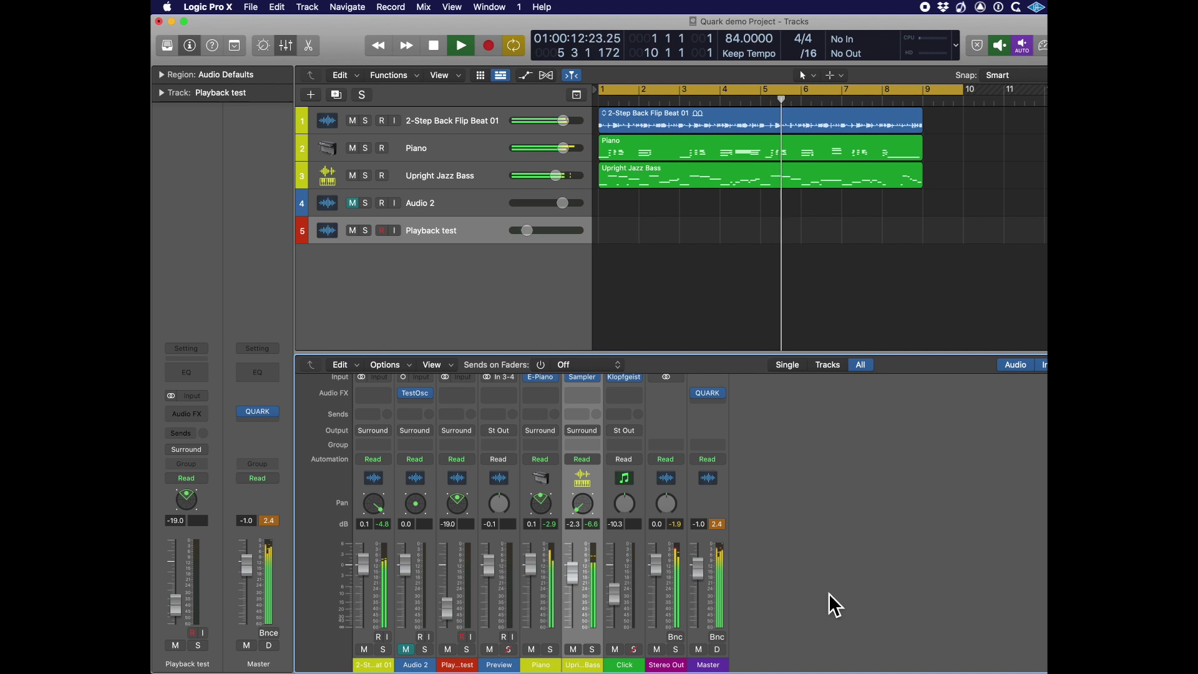
key("space")
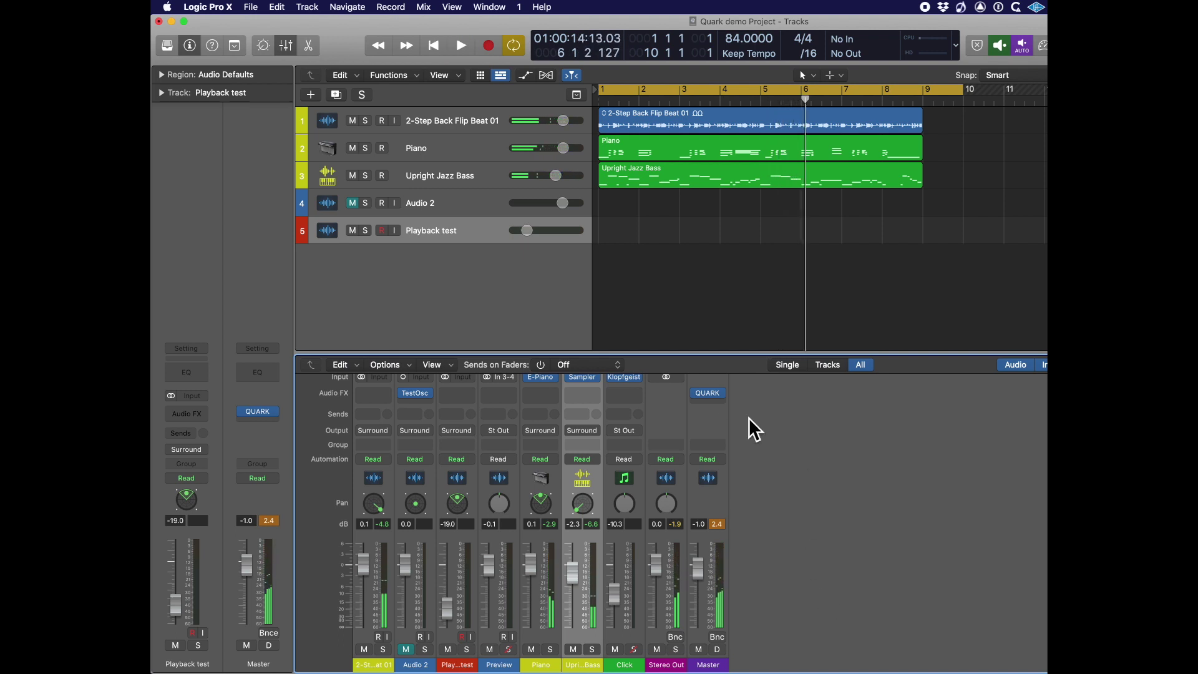
Switch the Master QUARK plug-in from Encode -> Decode (4-4) to Encode (4-2)
mouse_move(716, 396)
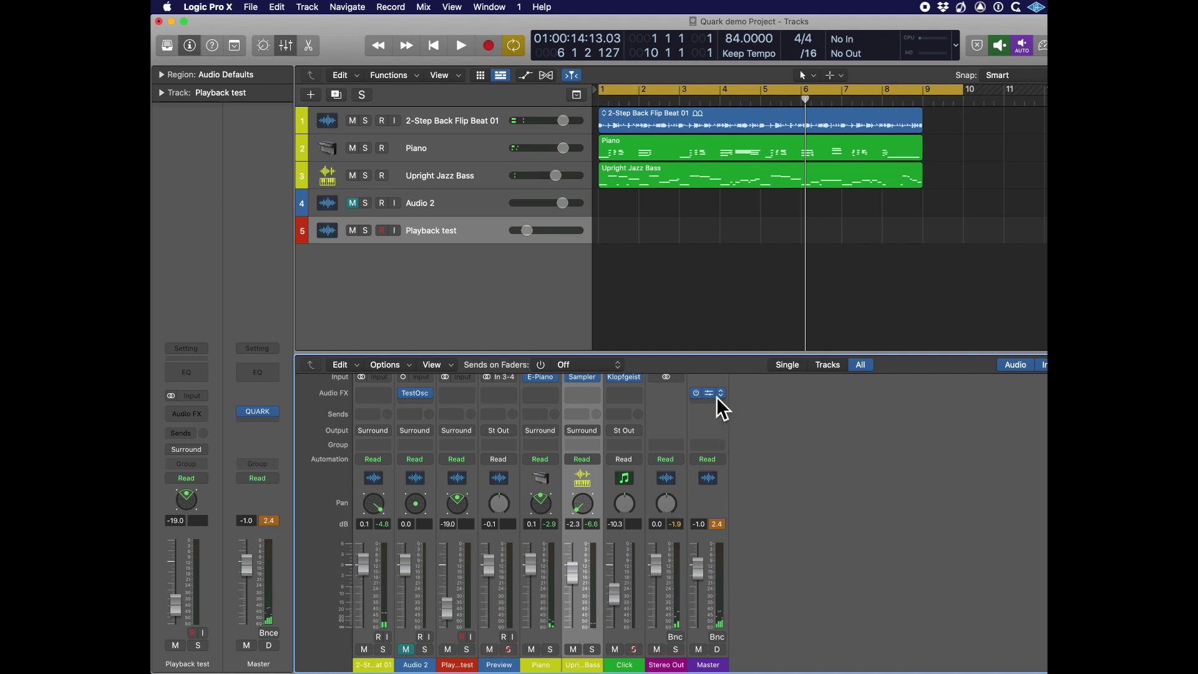
left_click(717, 400)
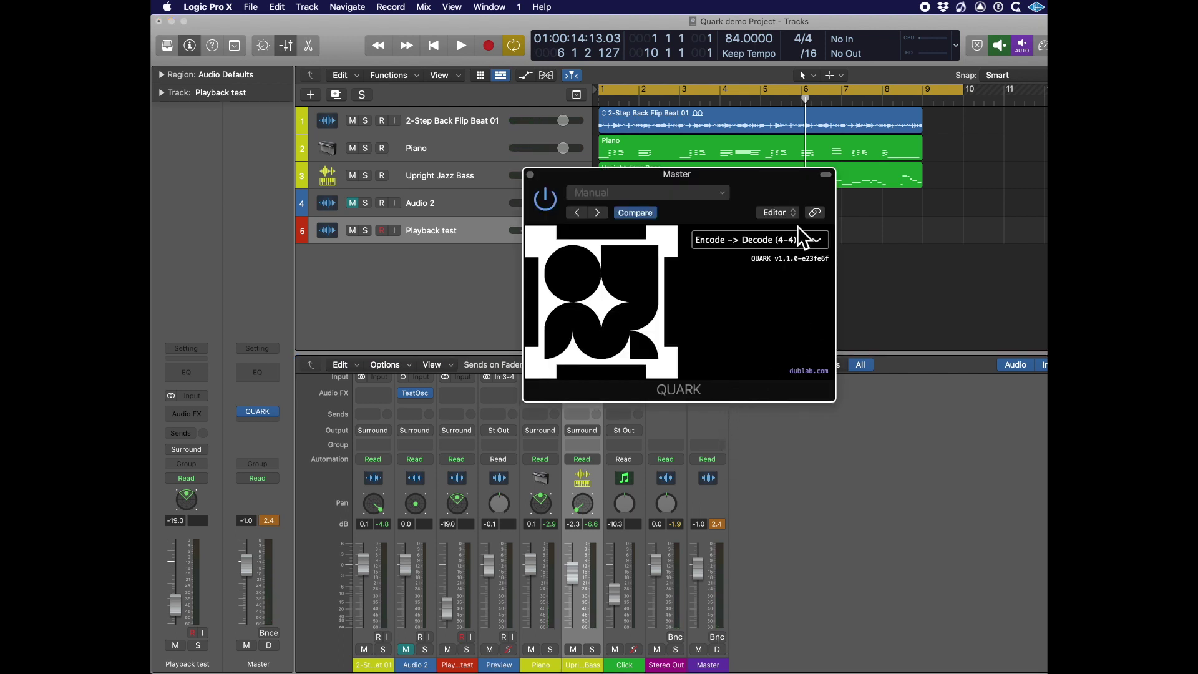
left_click(751, 247)
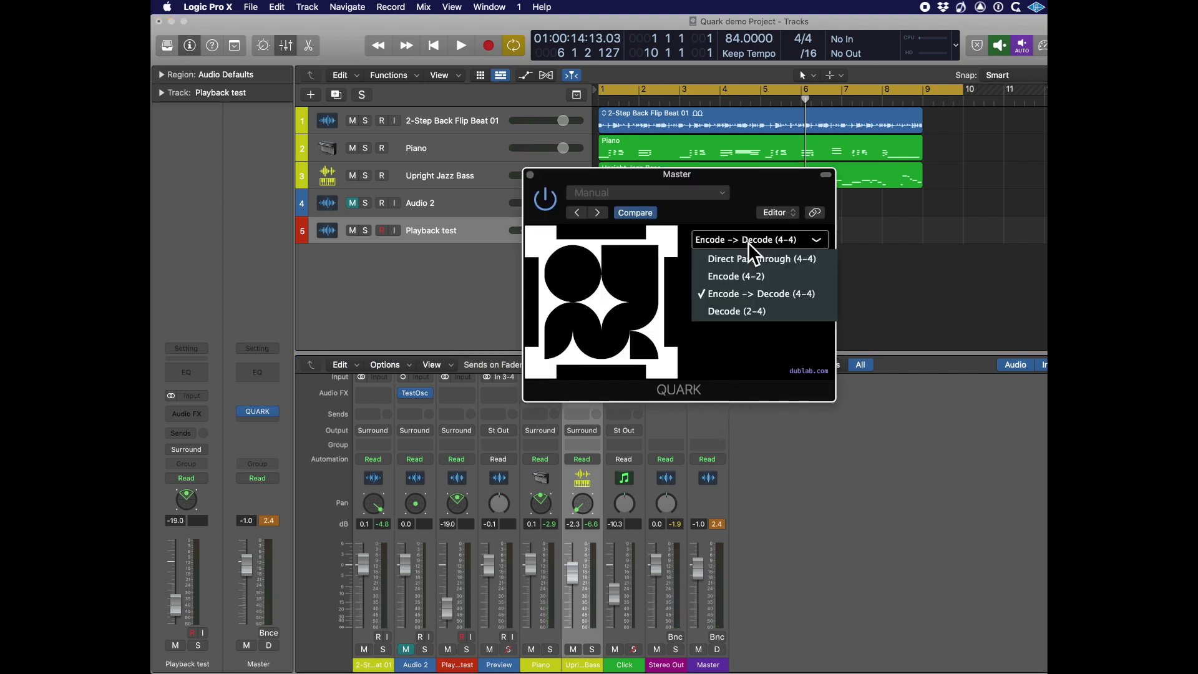
left_click(751, 283)
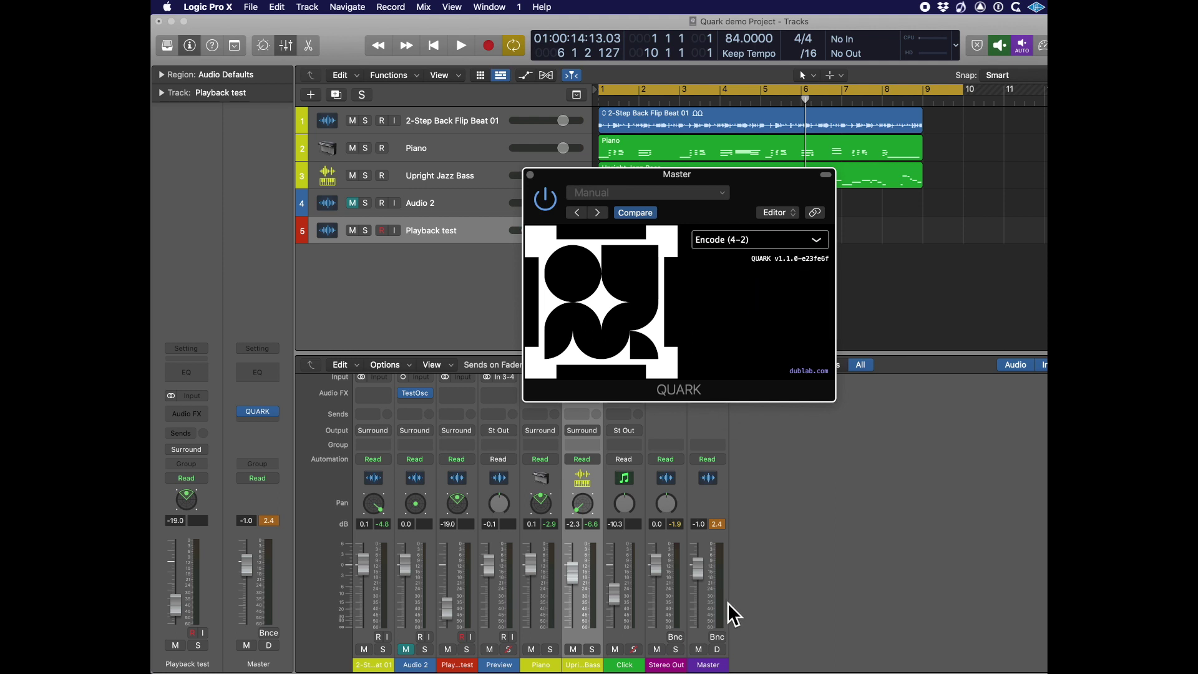
left_click(529, 174)
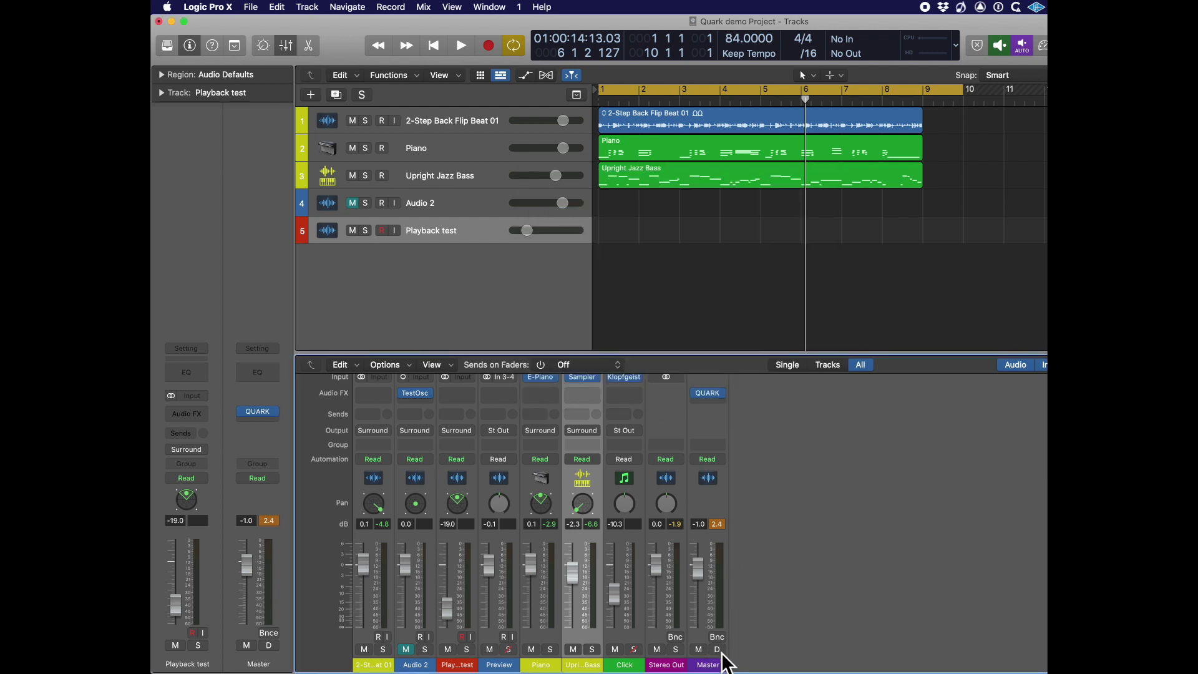
Bounce the Master output as a PCM AIFF named 'Quark demo Project Test' into Bounces
left_click(719, 638)
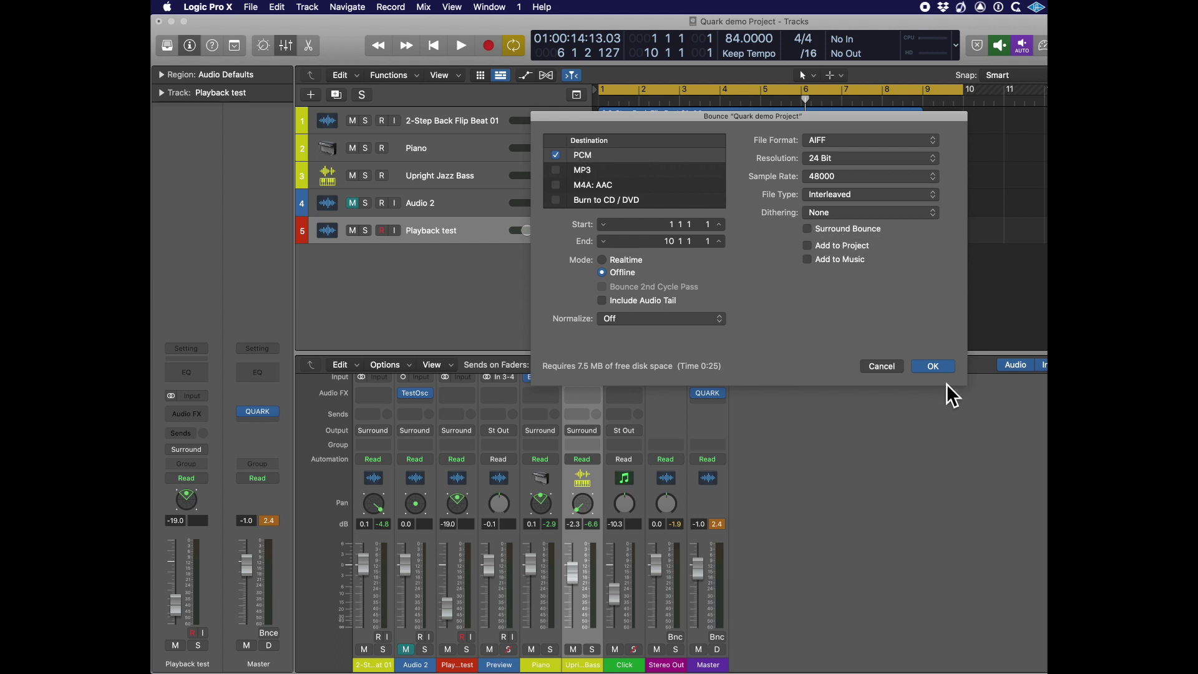
left_click(941, 367)
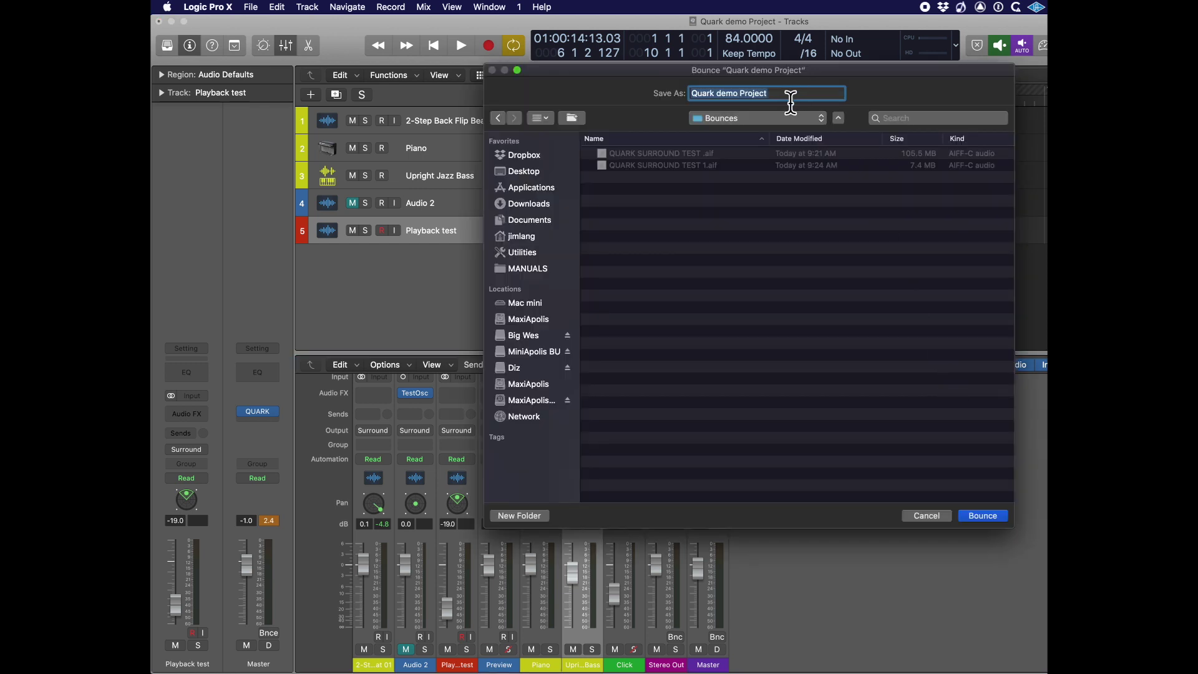
left_click(785, 100)
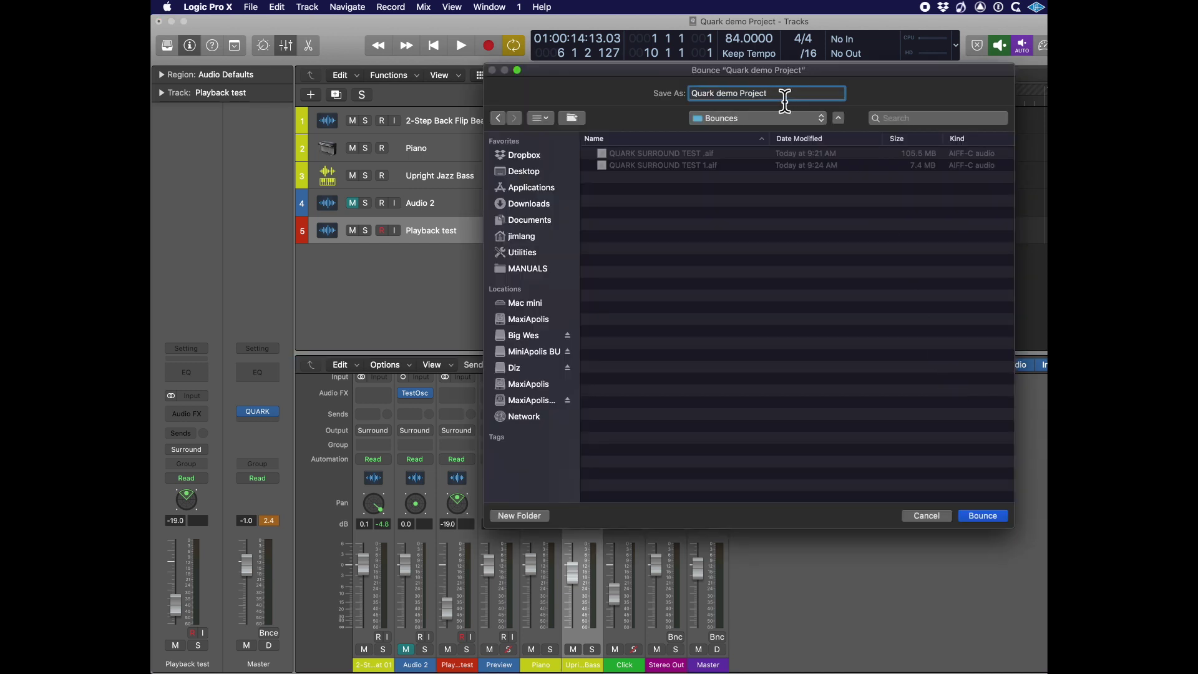
left_click(979, 519)
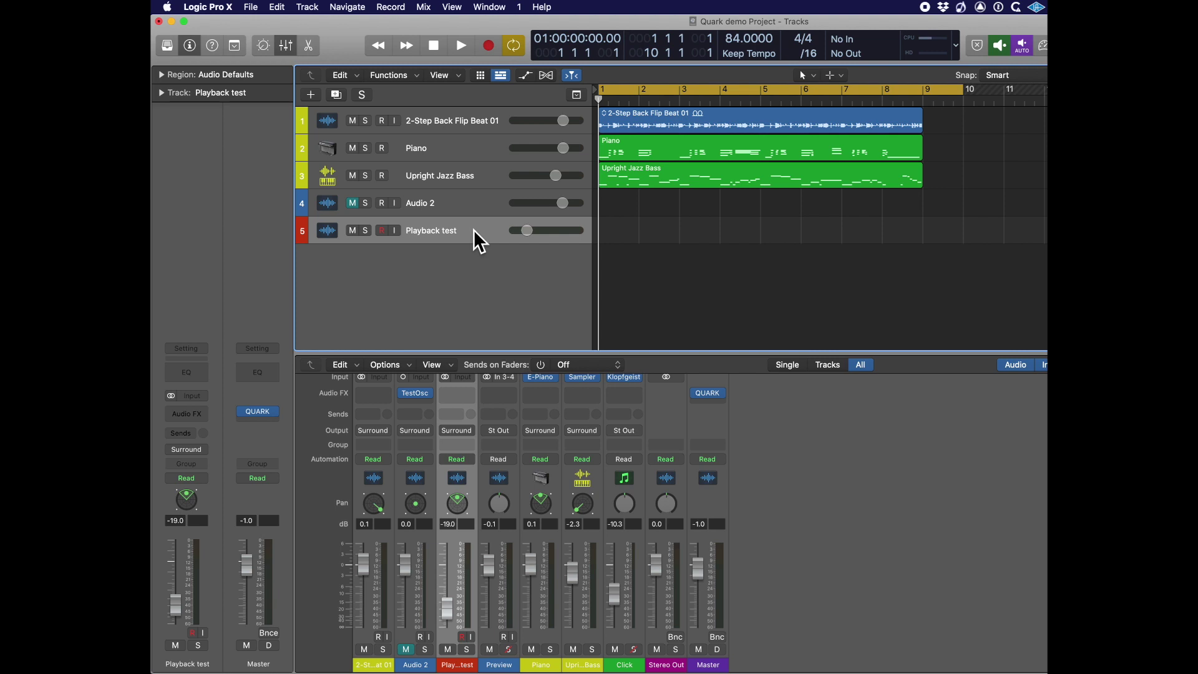
Import Quark demo Project Test.aif from Bounces onto track 5, Playback test
key("super+shift+i")
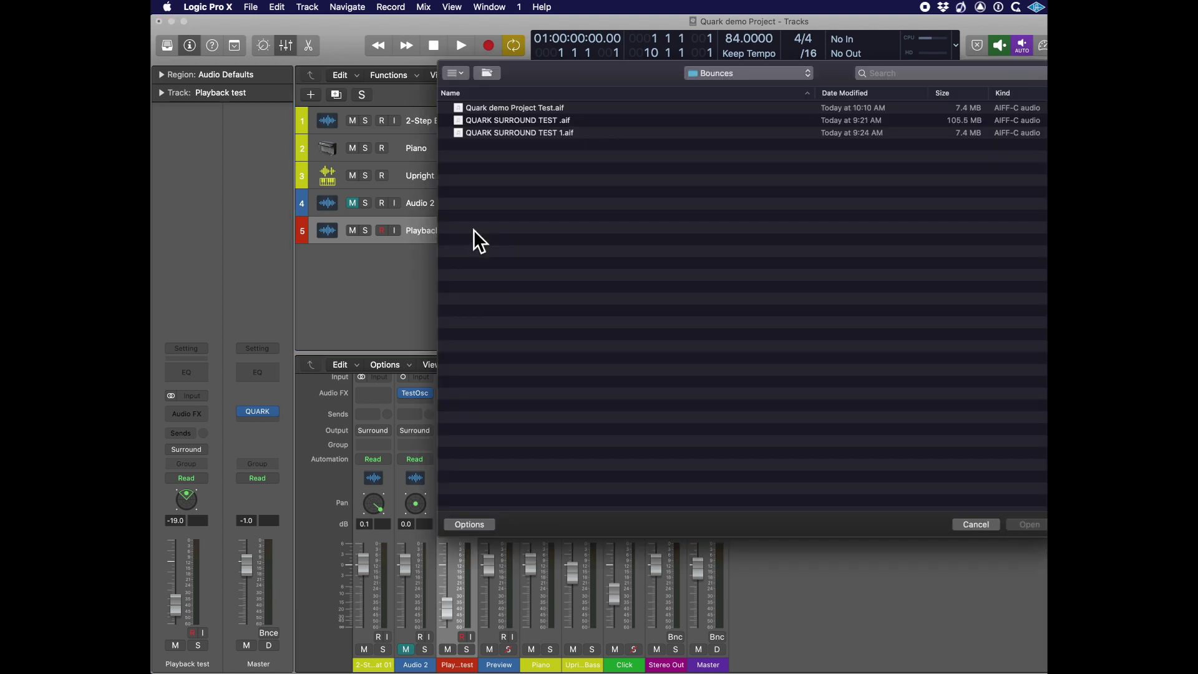
left_click(515, 110)
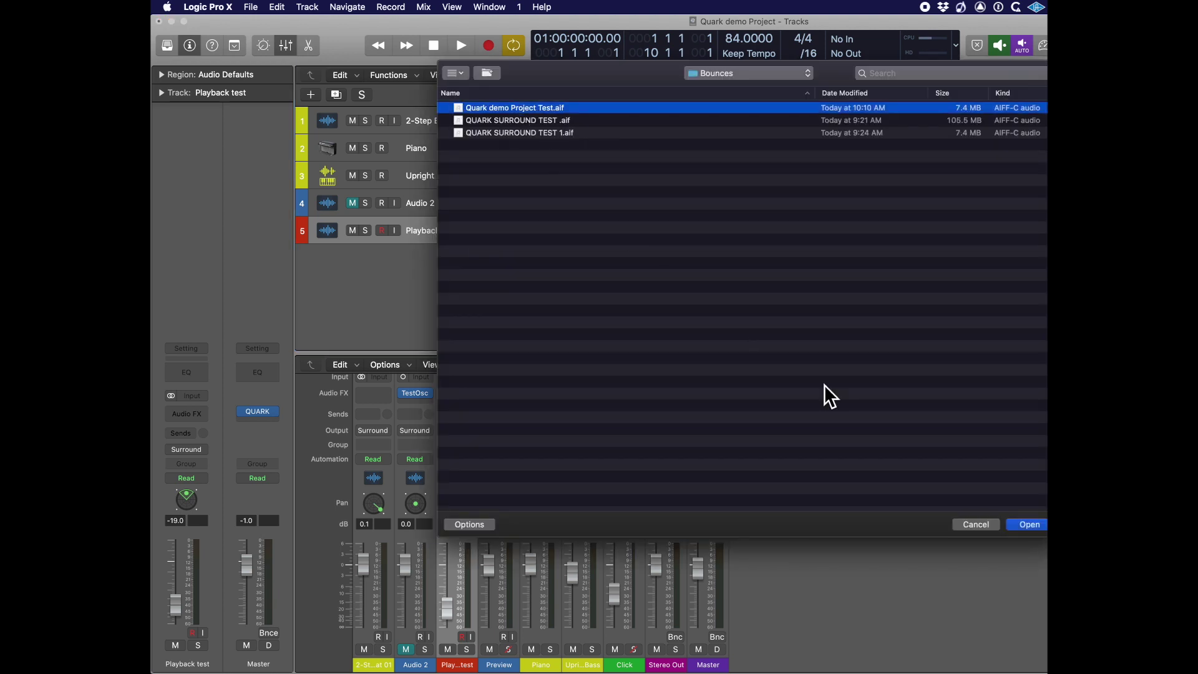
left_click(1024, 527)
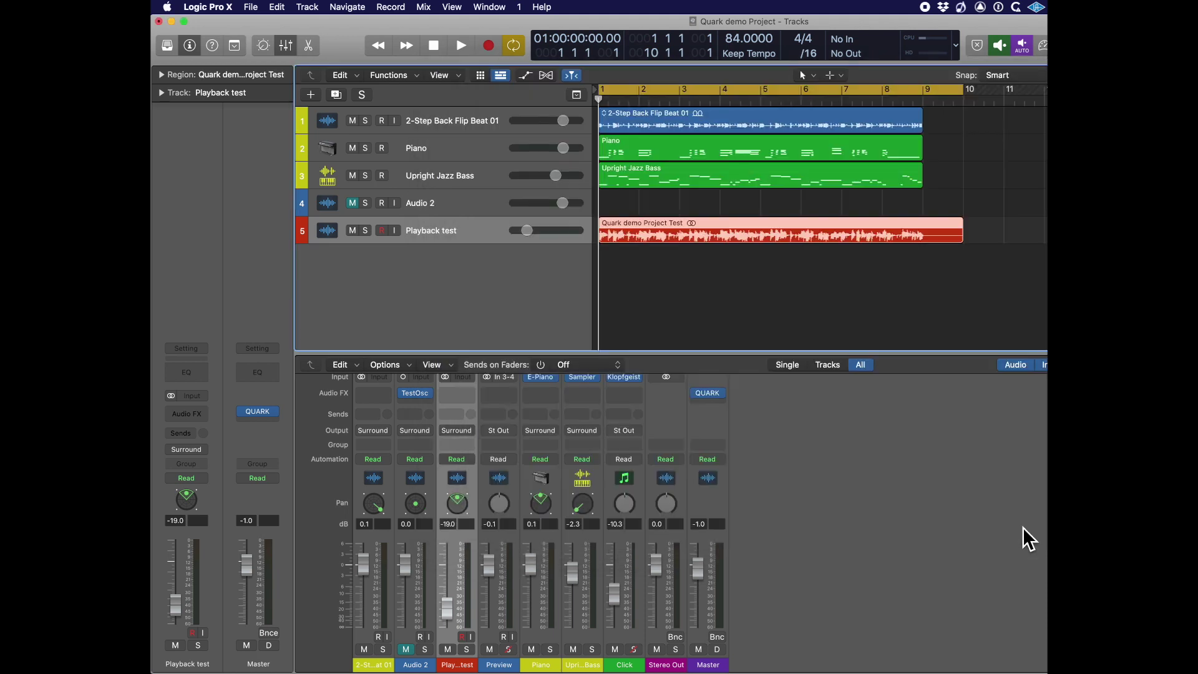
Solo the Playback test track and switch the Master QUARK plug-in to Decode (2-4)
left_click(365, 230)
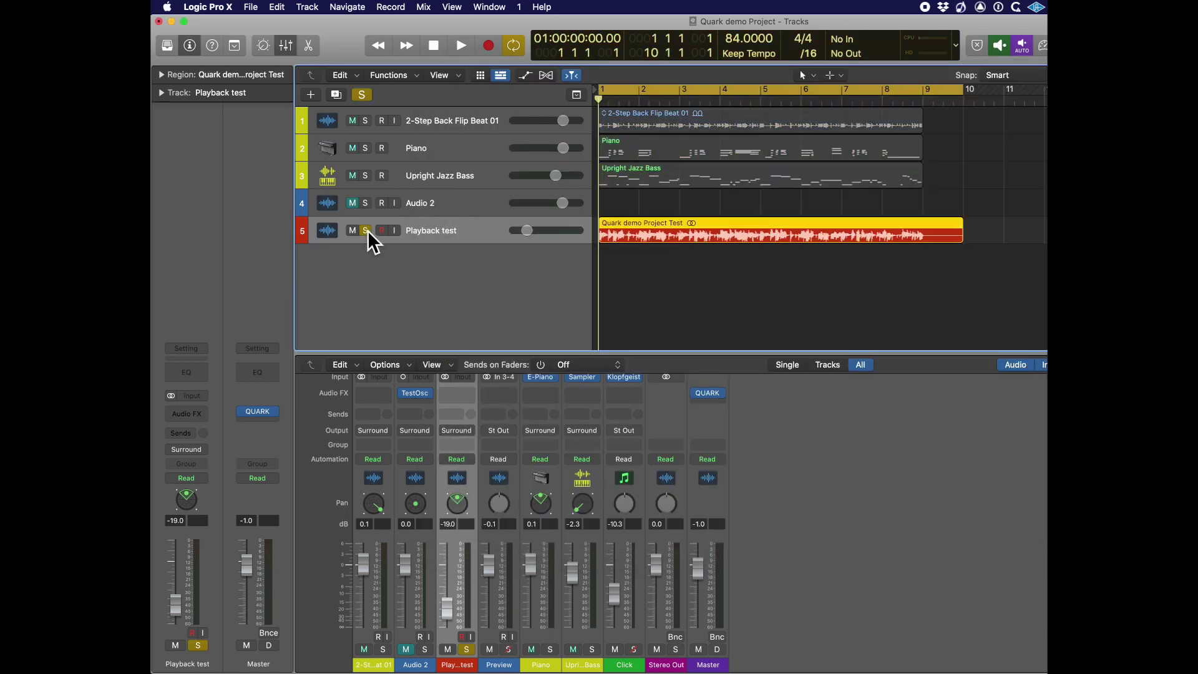
left_click(717, 395)
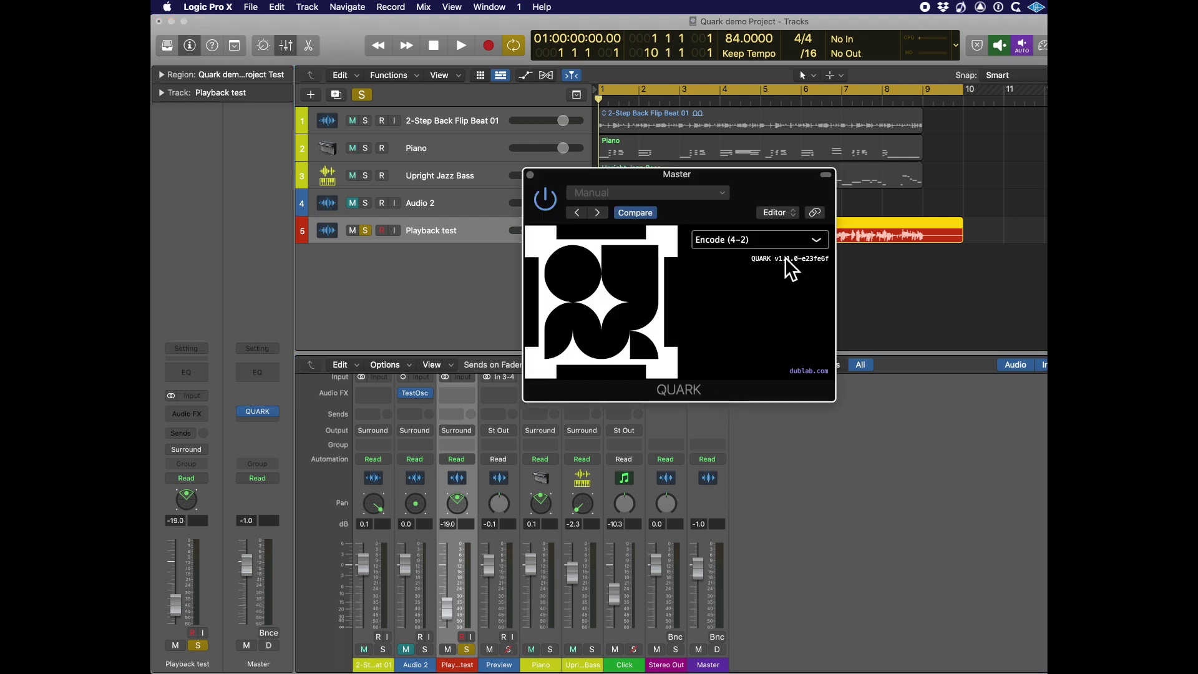
left_click(749, 243)
left_click(752, 312)
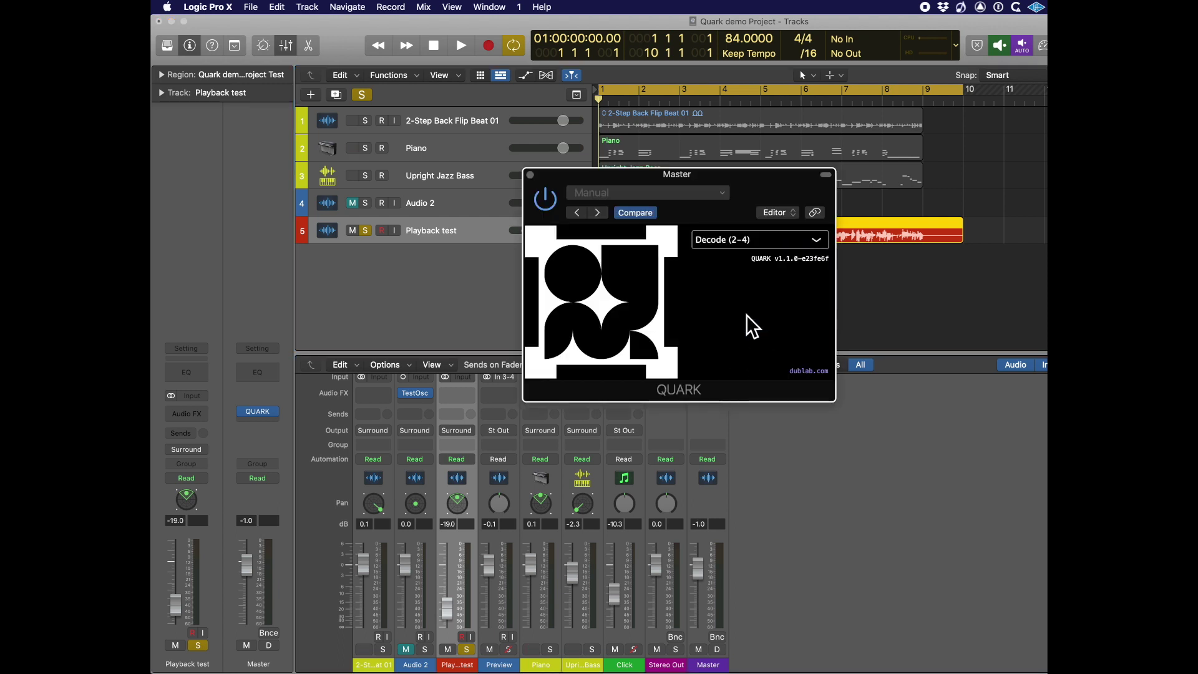
left_click(531, 175)
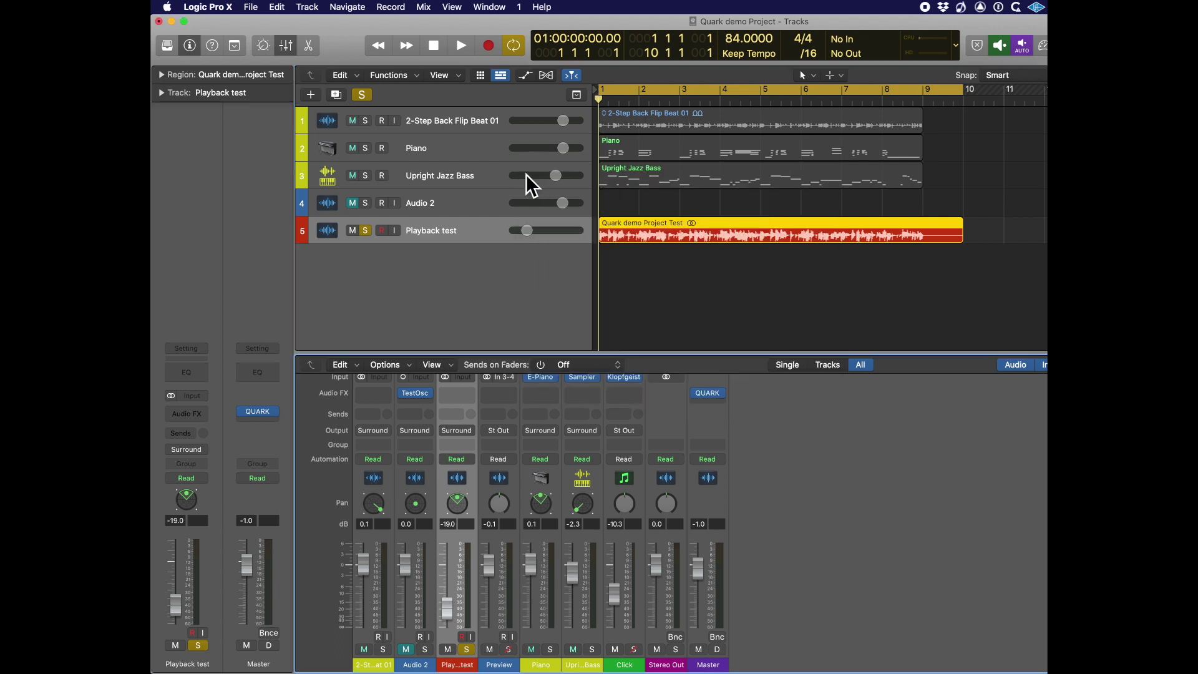
Play the soloed Playback test bounce through the QUARK Decode (2-4) decoder
key("space")
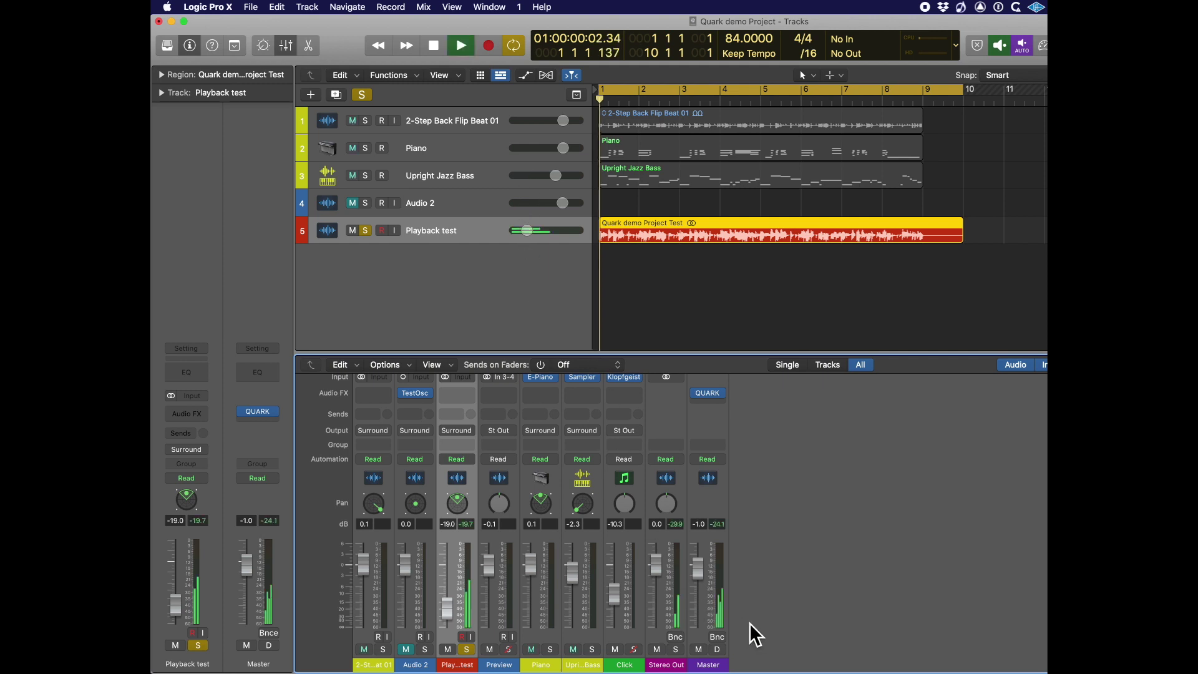